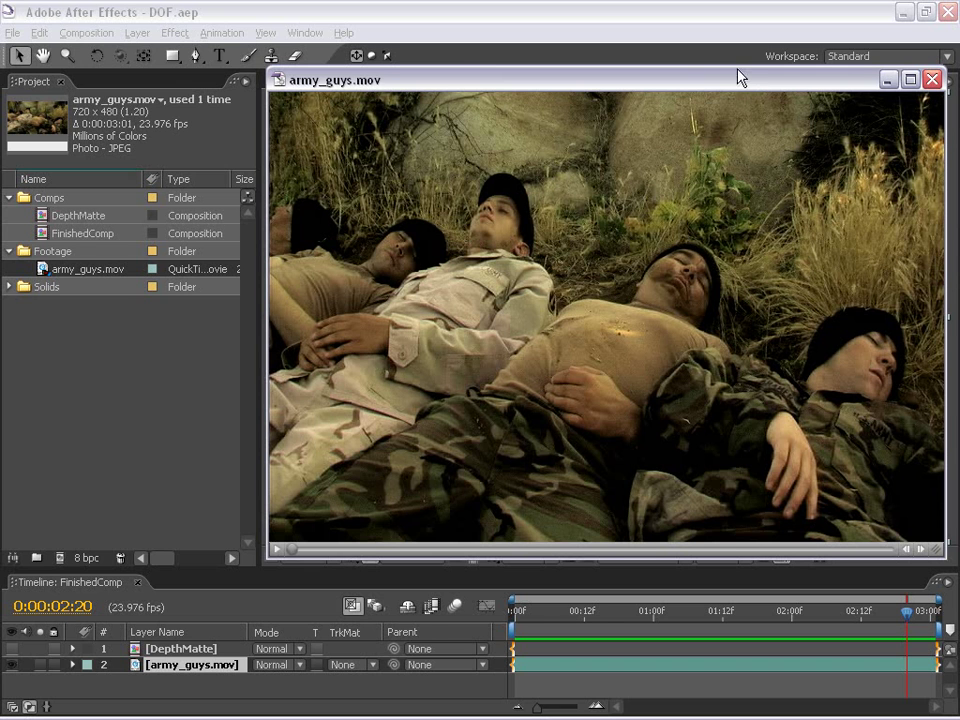
# Step: Minimize the original footage window and preview FinishedComp from the start
pyautogui.moveTo(742, 87); pyautogui.dragTo(639, 97)
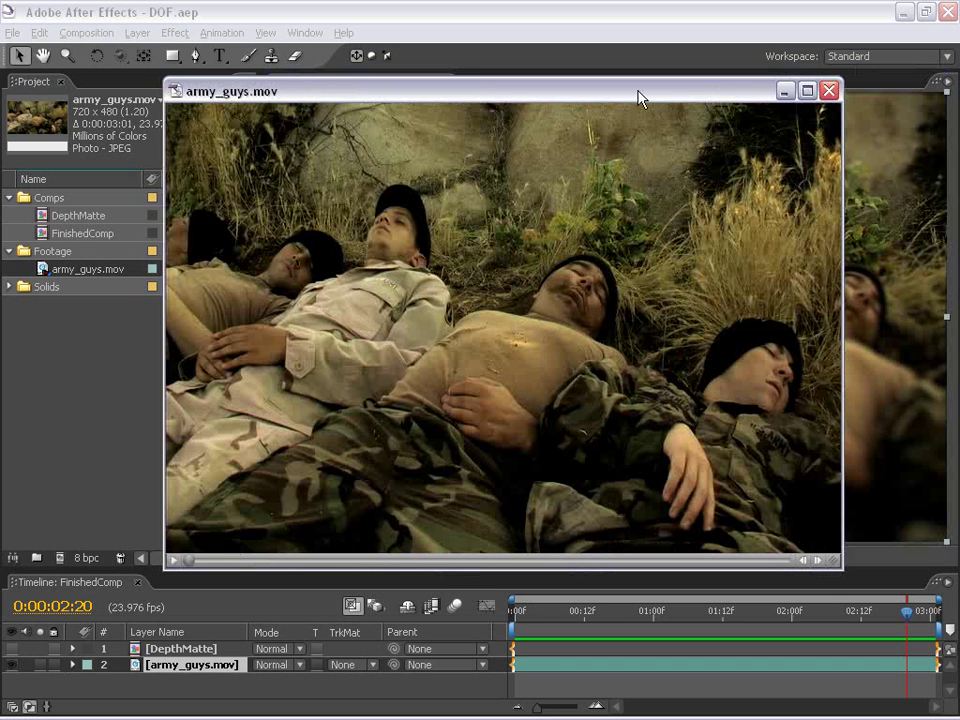
pyautogui.click(785, 91)
pyautogui.click(646, 252)
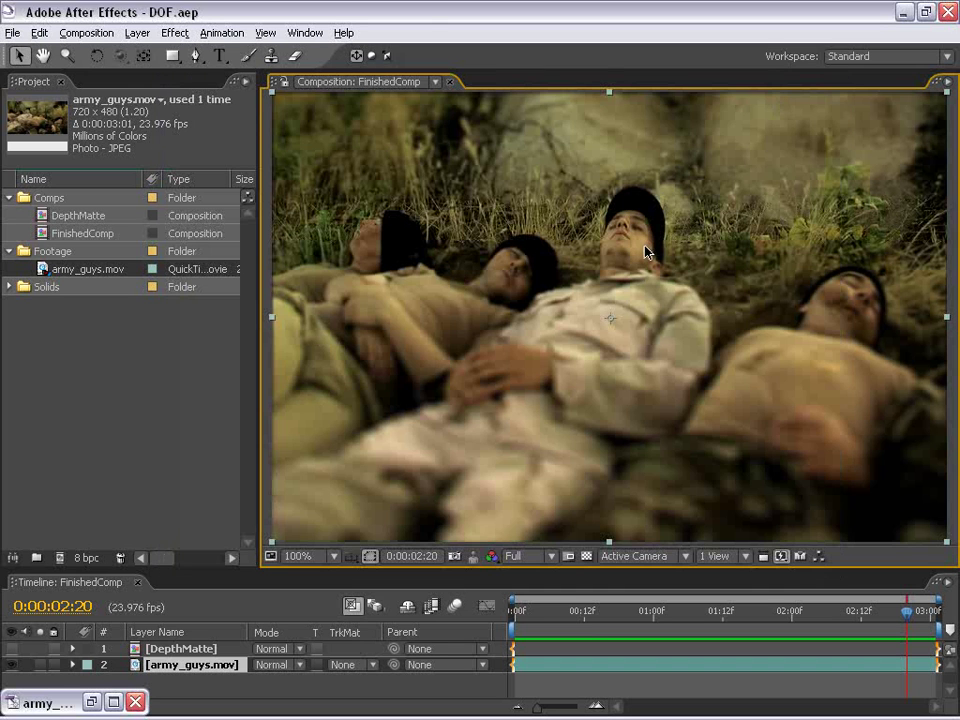
pyautogui.press('Home')
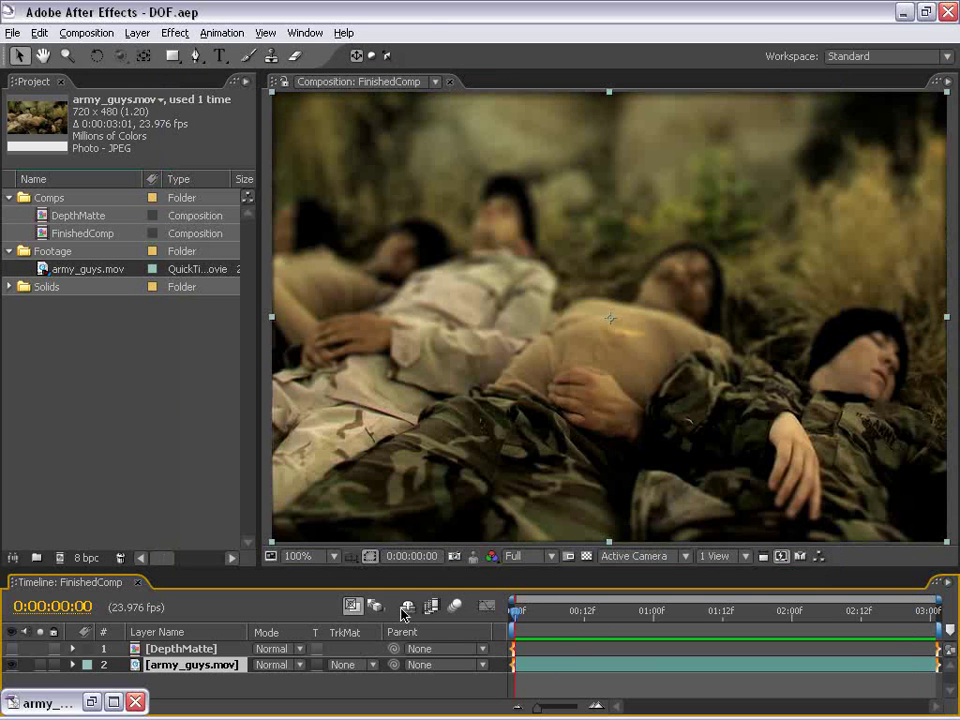
pyautogui.press('KP_0')
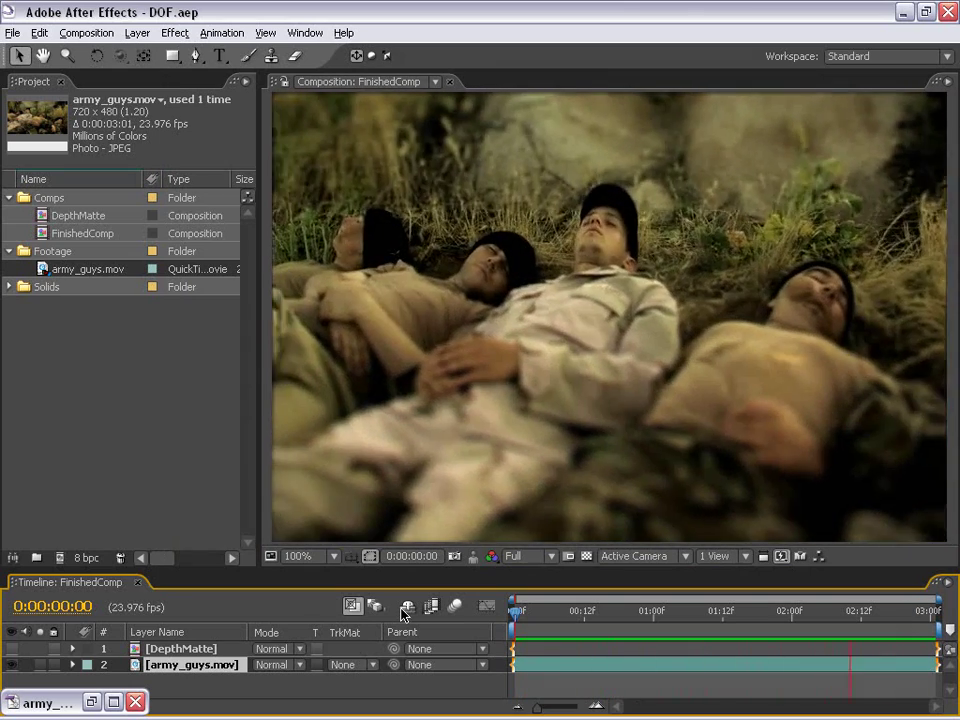
pyautogui.press('space')
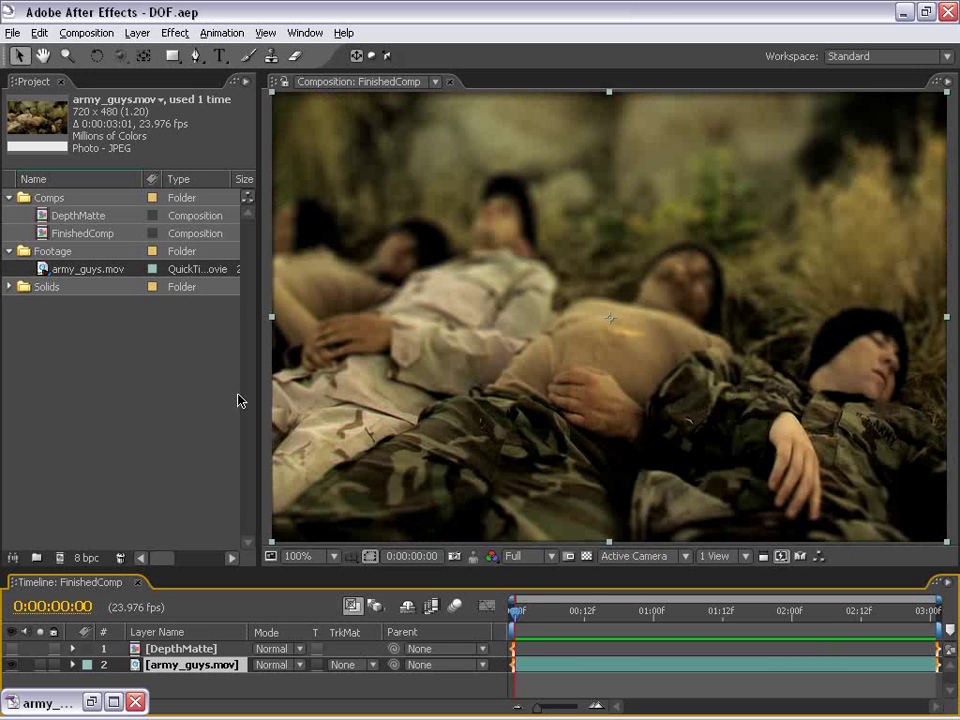
# Step: Scrub FinishedComp to later frames, then restore and close the army_guys.mov footage window
pyautogui.moveTo(508, 622); pyautogui.dragTo(566, 625)
pyautogui.click(91, 702)
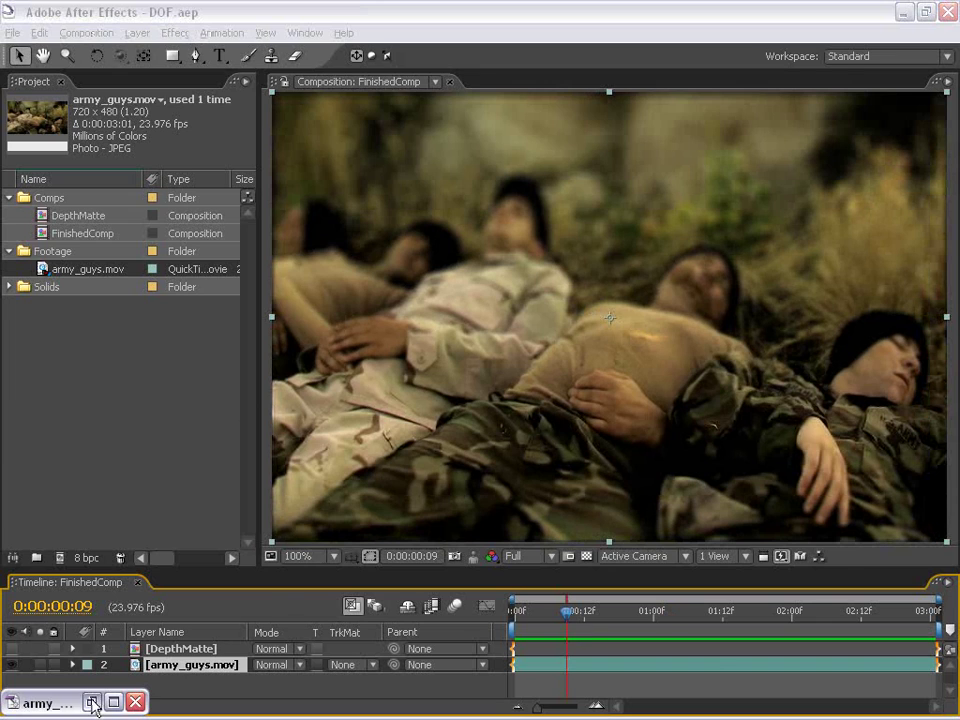
pyautogui.moveTo(402, 98); pyautogui.dragTo(319, 97)
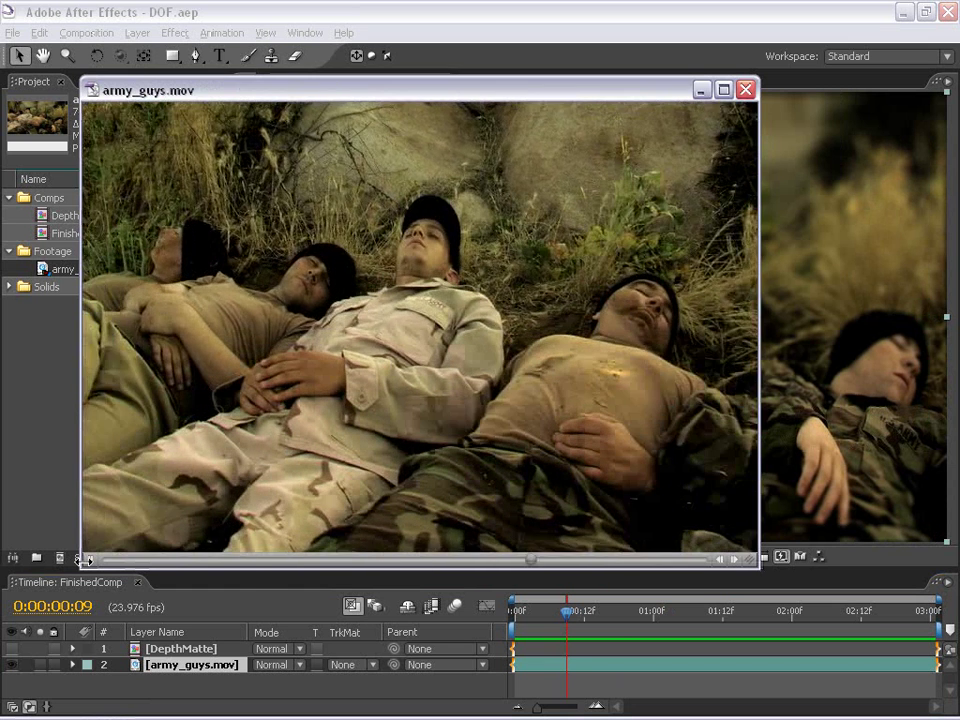
pyautogui.click(40, 272)
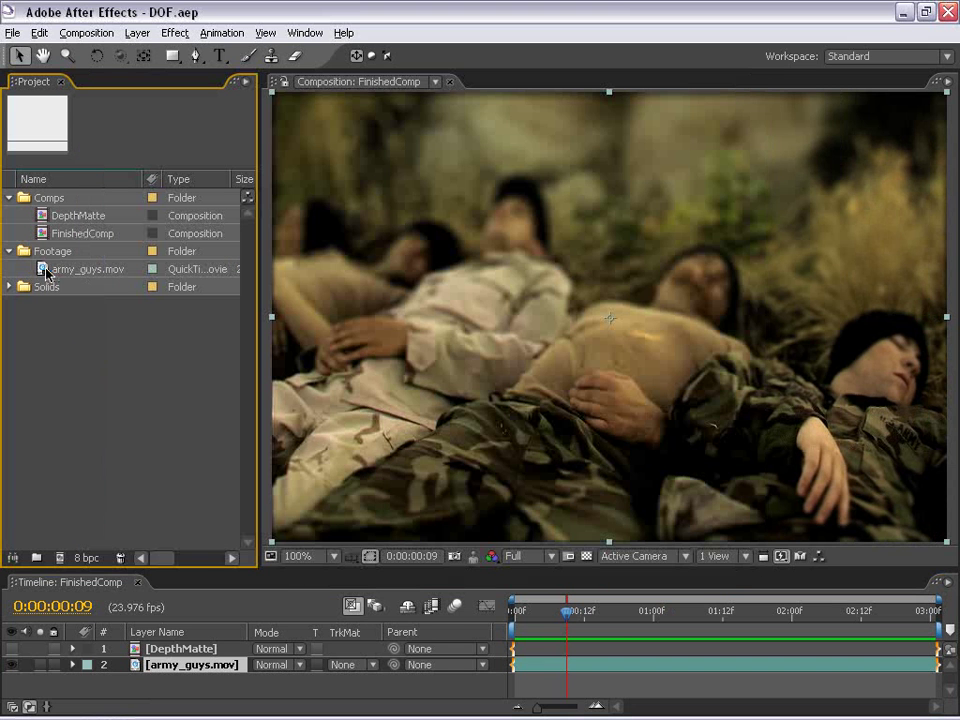
# Step: Create an army_guys composition from army_guys.mov and close the FinishedComp timeline
pyautogui.click(43, 275)
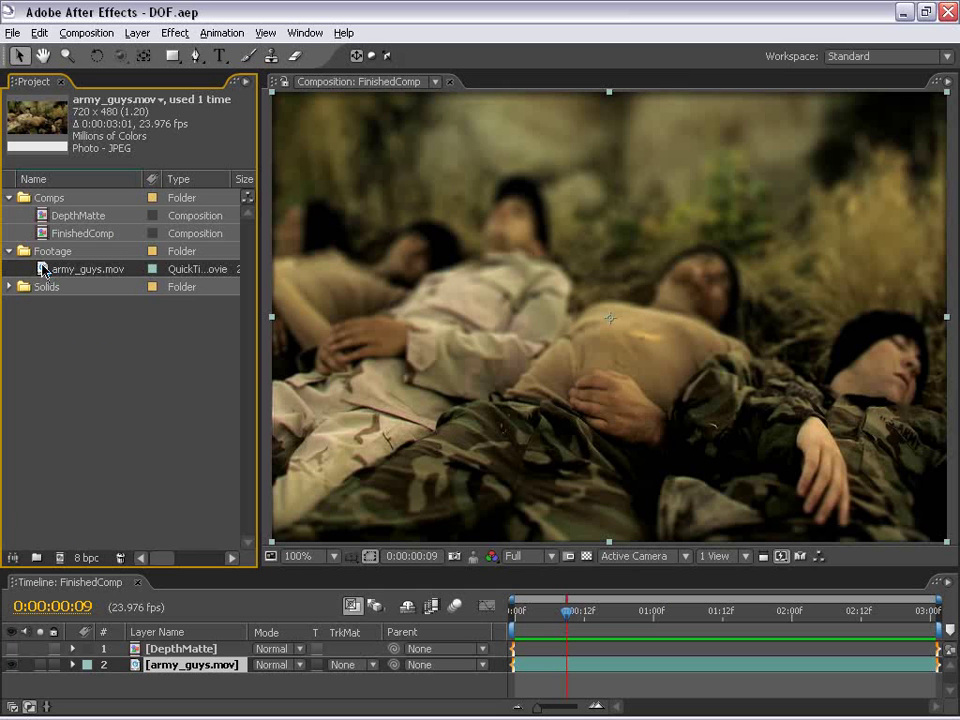
pyautogui.moveTo(43, 270); pyautogui.dragTo(60, 557)
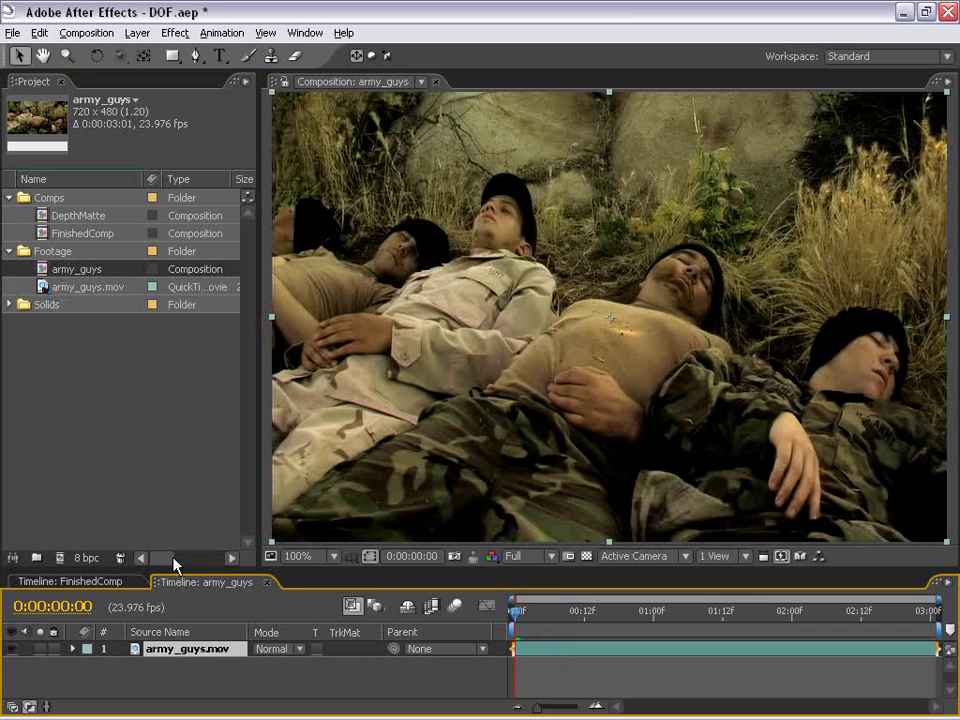
pyautogui.click(102, 584)
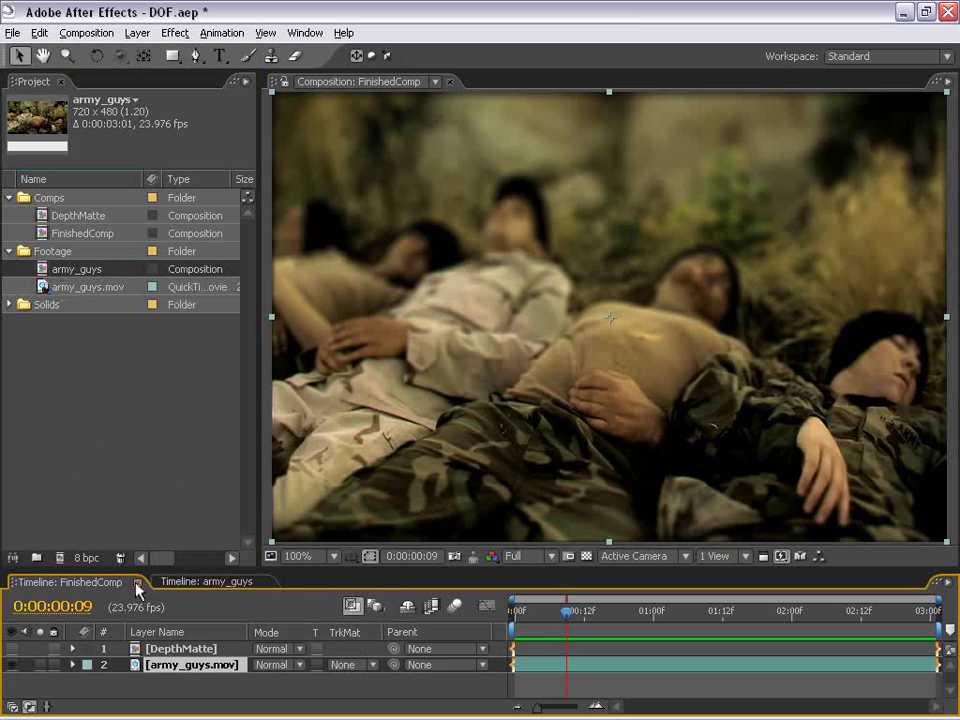
pyautogui.click(139, 582)
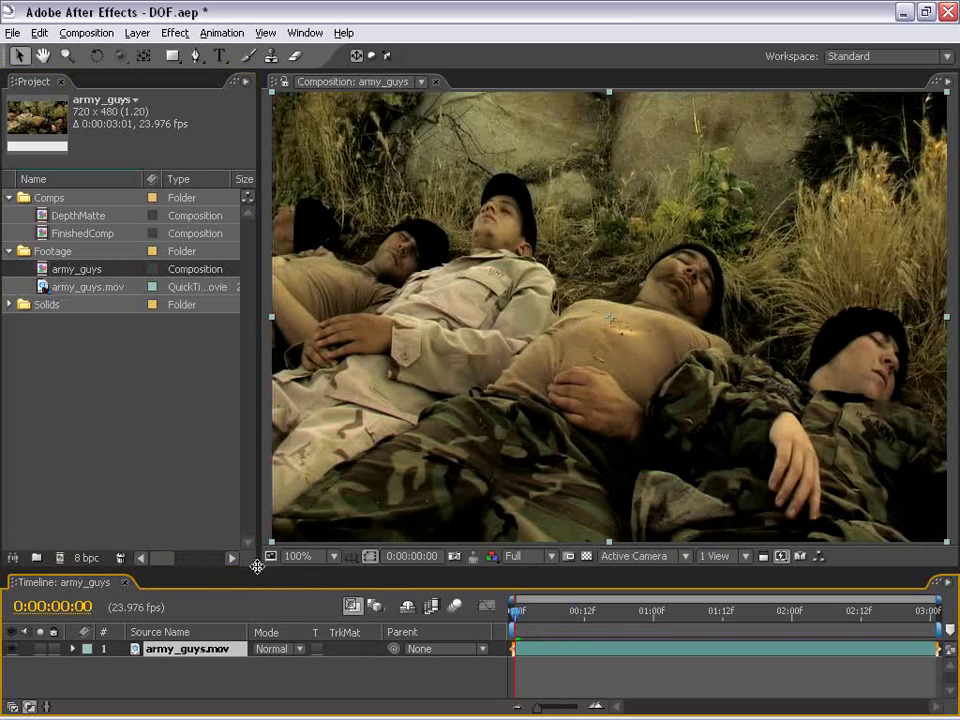
# Step: Enlarge the project and timeline panels and select the army_guys.mov layer
pyautogui.moveTo(260, 568); pyautogui.dragTo(313, 467)
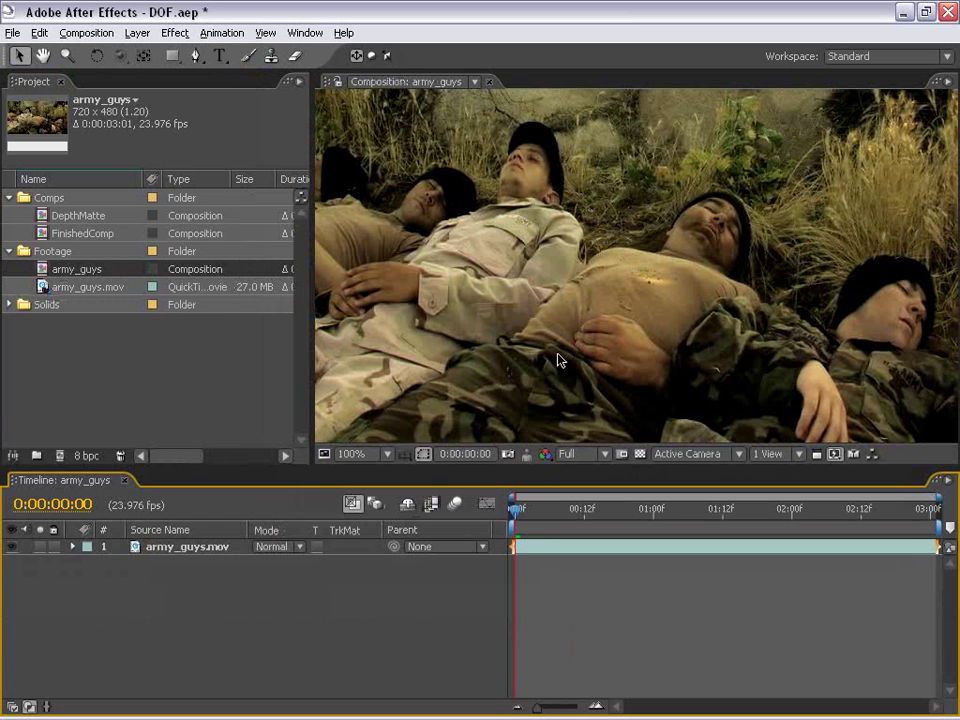
pyautogui.scroll(-1, 557, 360)
pyautogui.click(551, 552)
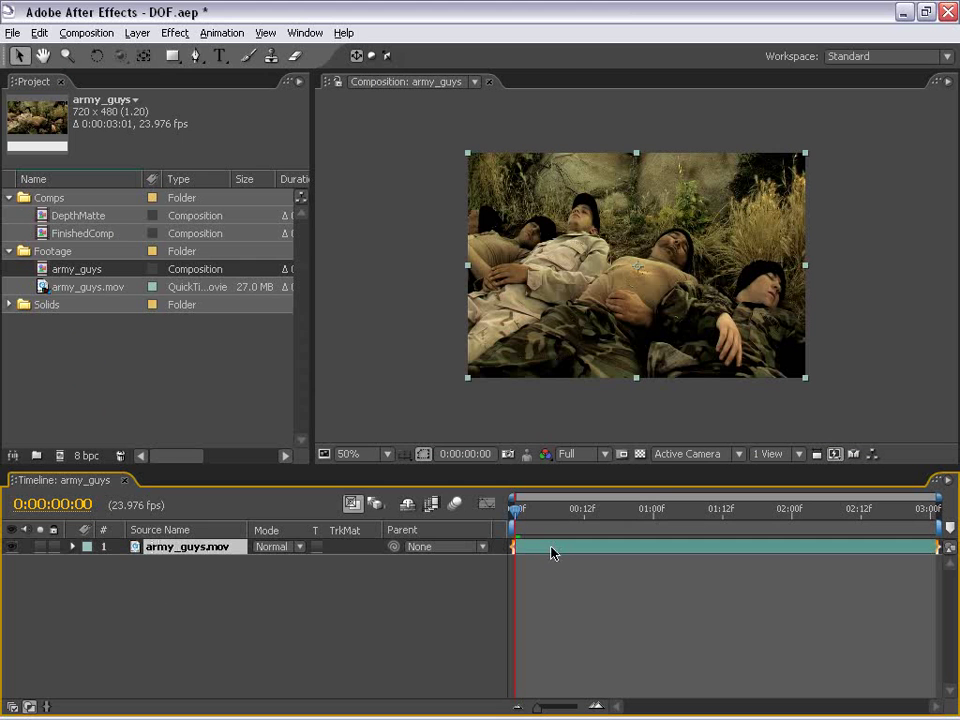
# Step: Apply Blur & Sharpen > Lens Blur to the army_guys.mov layer
pyautogui.click(175, 32)
pyautogui.moveTo(202, 161)
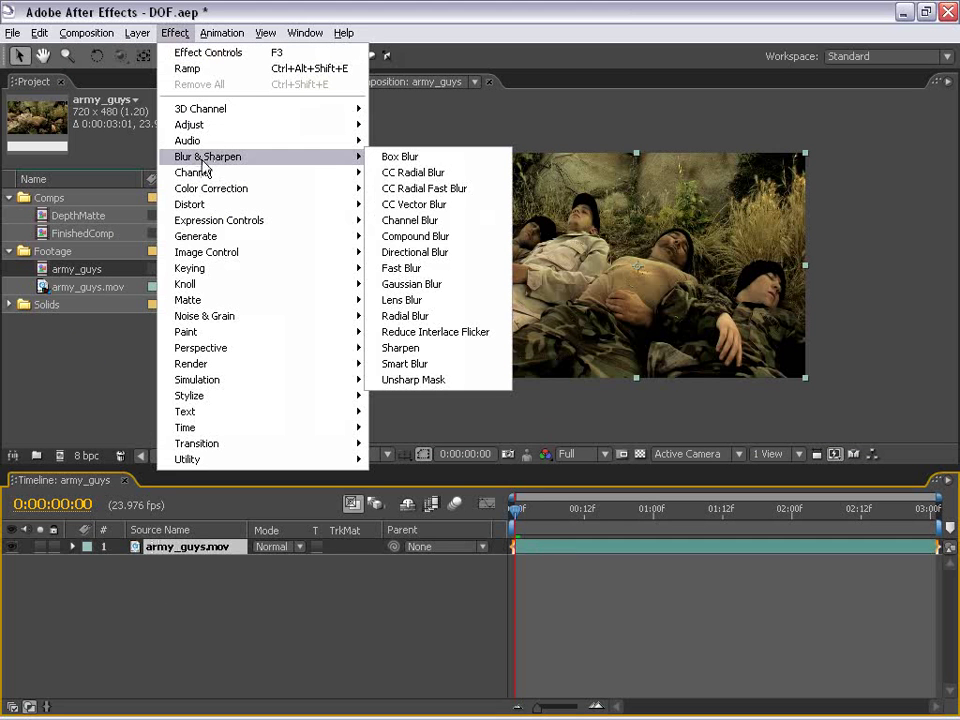
pyautogui.click(405, 300)
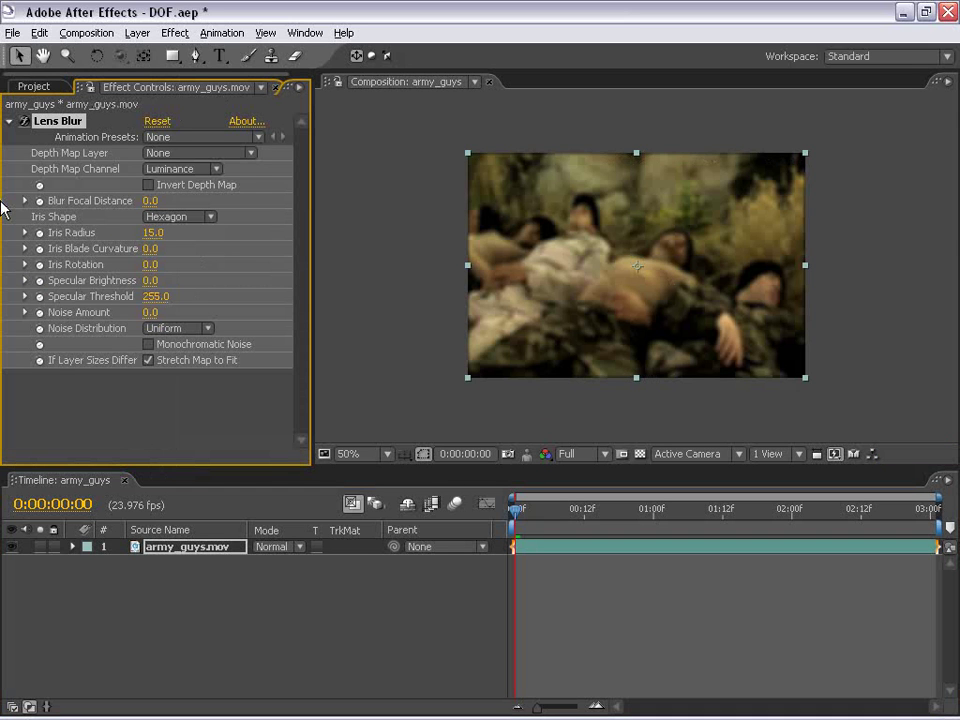
# Step: Deselect the layer and inspect the magnified blurred footage by zooming and panning
pyautogui.click(430, 285)
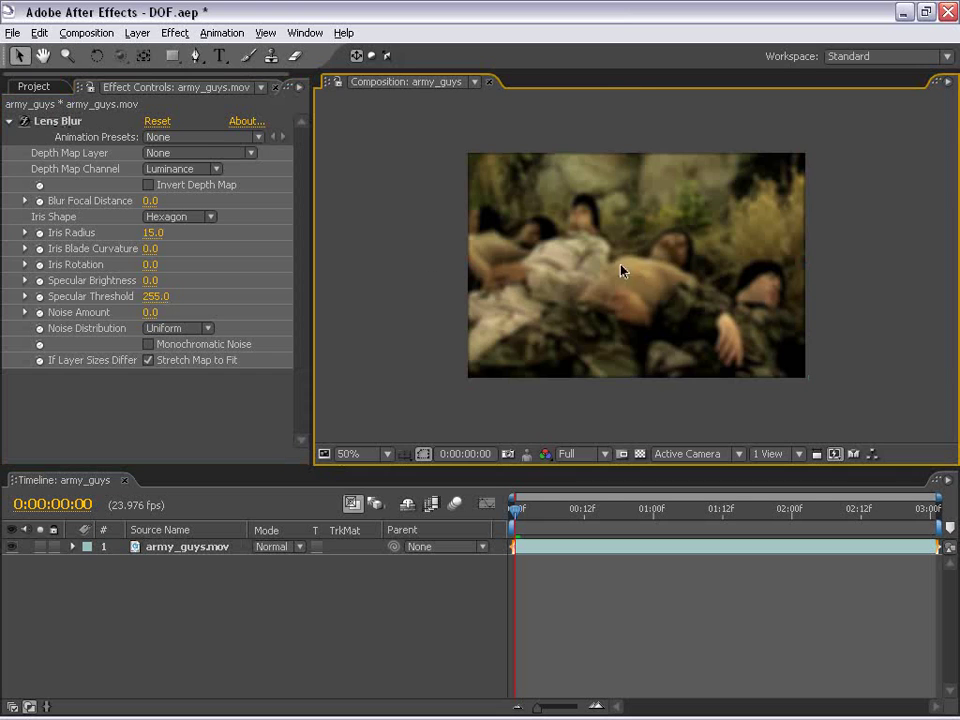
pyautogui.scroll(2, 620, 270)
pyautogui.moveTo(583, 264); pyautogui.dragTo(589, 58)
pyautogui.scroll(-2, 553, 261)
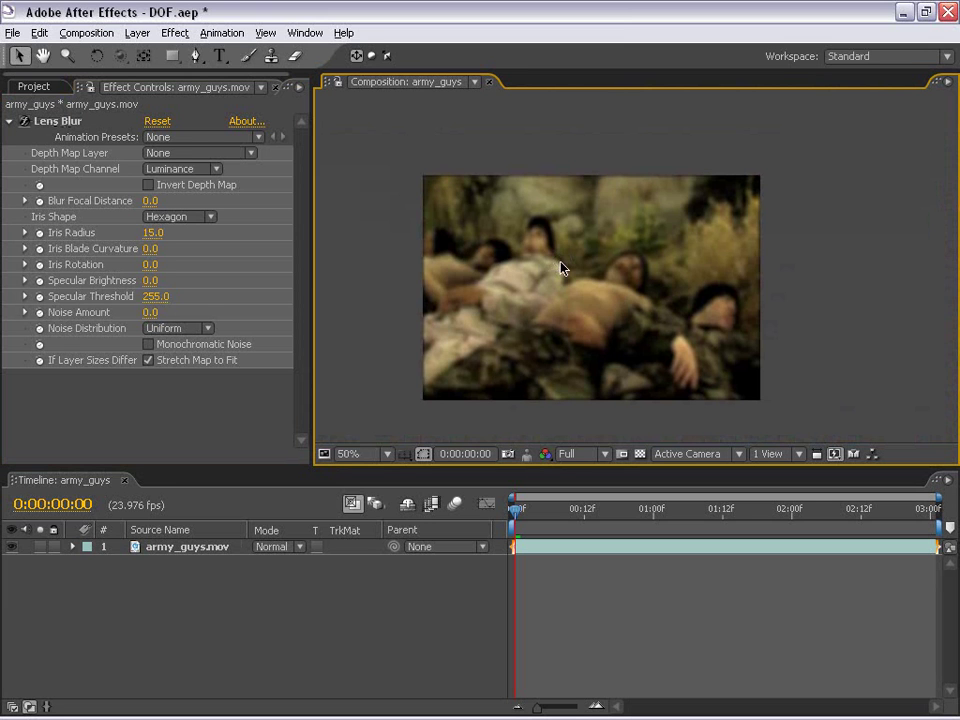
pyautogui.scroll(2, 561, 266)
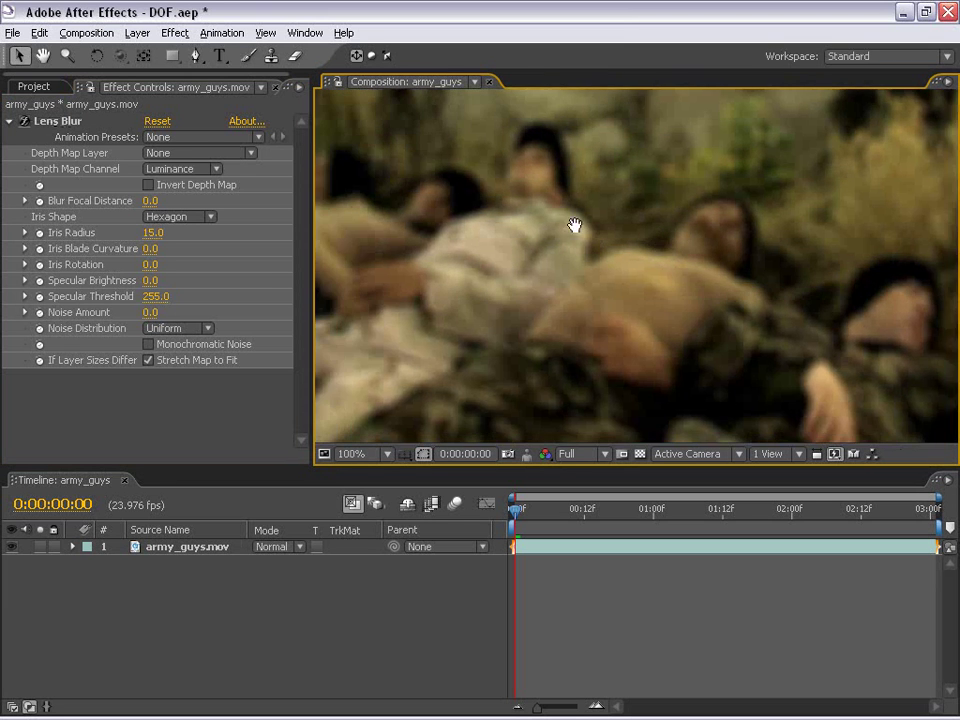
pyautogui.scroll(-2, 573, 225)
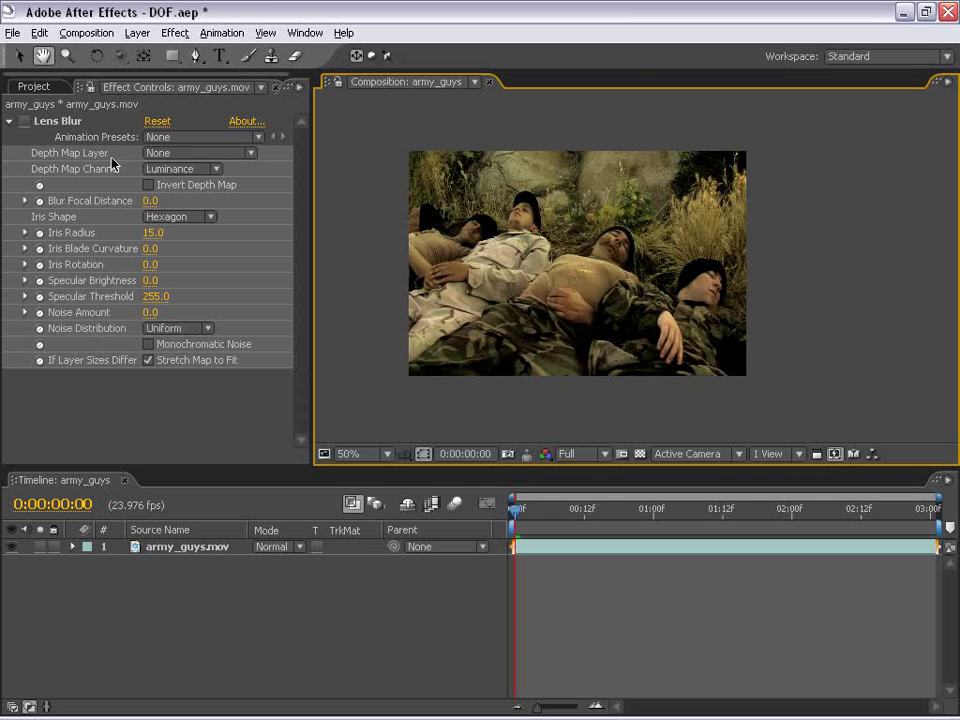
# Step: Create a 720×480 white solid named 'Depth' through Layer > New > Solid
pyautogui.click(137, 33)
pyautogui.moveTo(143, 53)
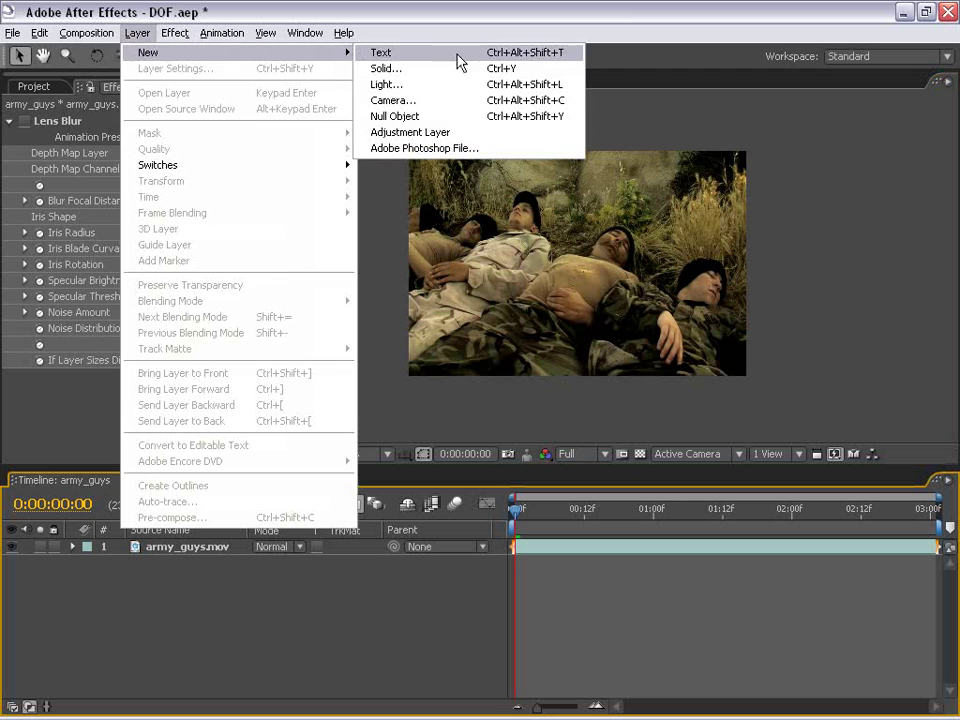
pyautogui.click(422, 68)
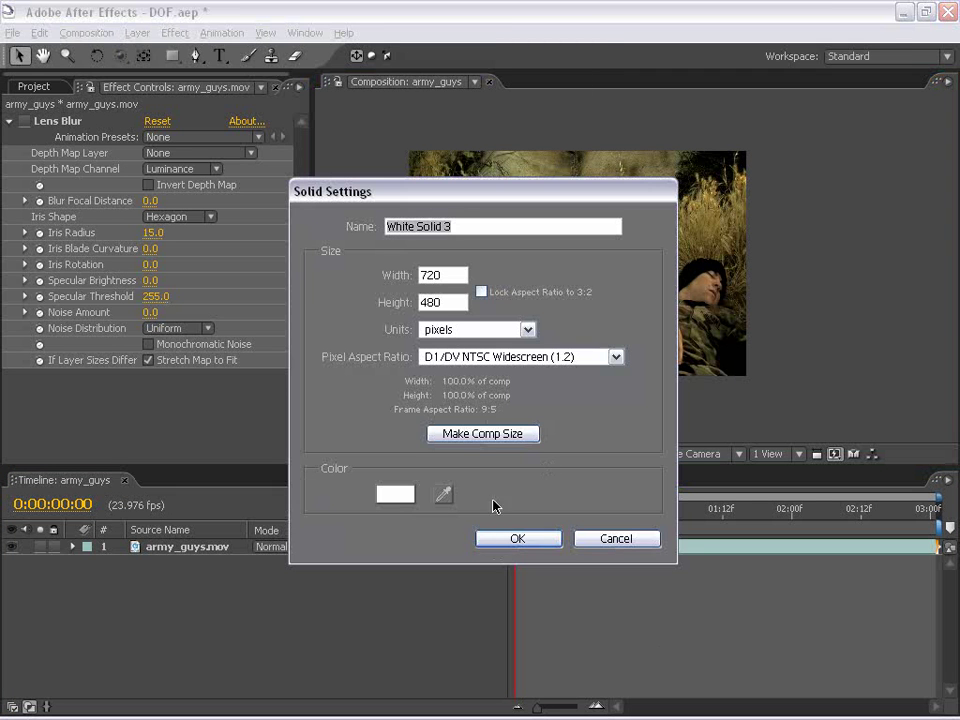
pyautogui.write('Depth')
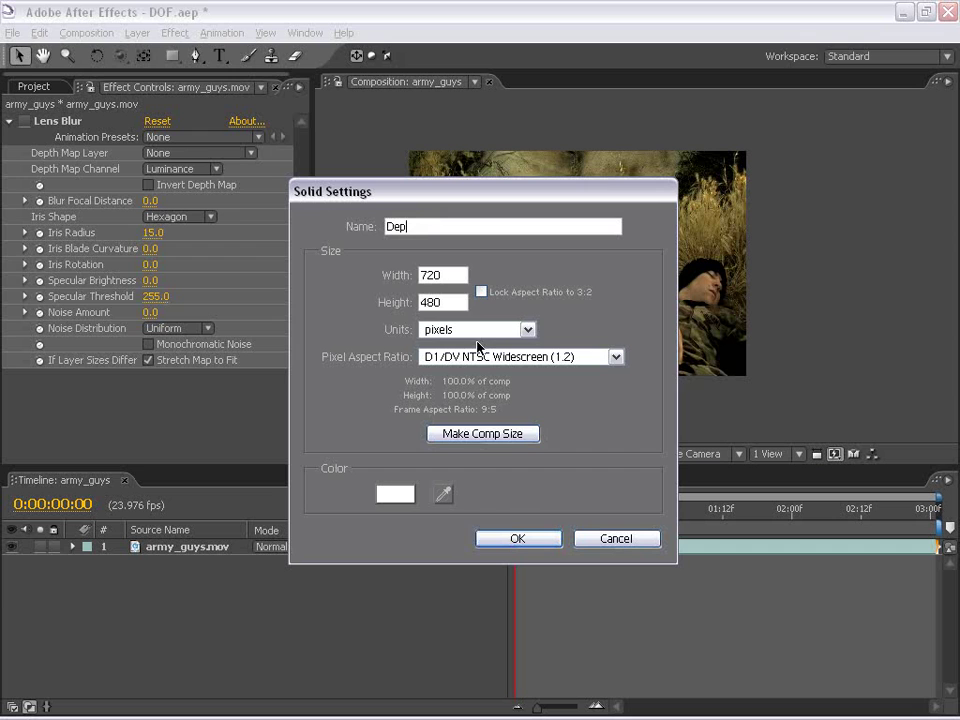
pyautogui.click(495, 540)
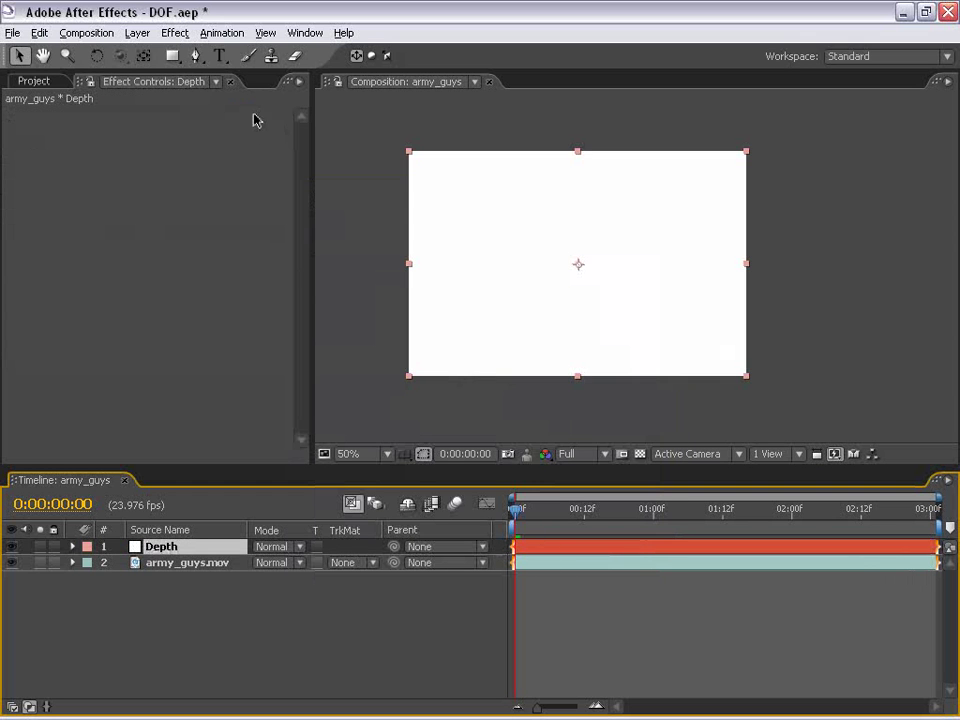
# Step: Apply a Generate > Ramp effect to Depth for a black-to-white vertical gradient, then deselect it
pyautogui.click(187, 34)
pyautogui.moveTo(210, 237)
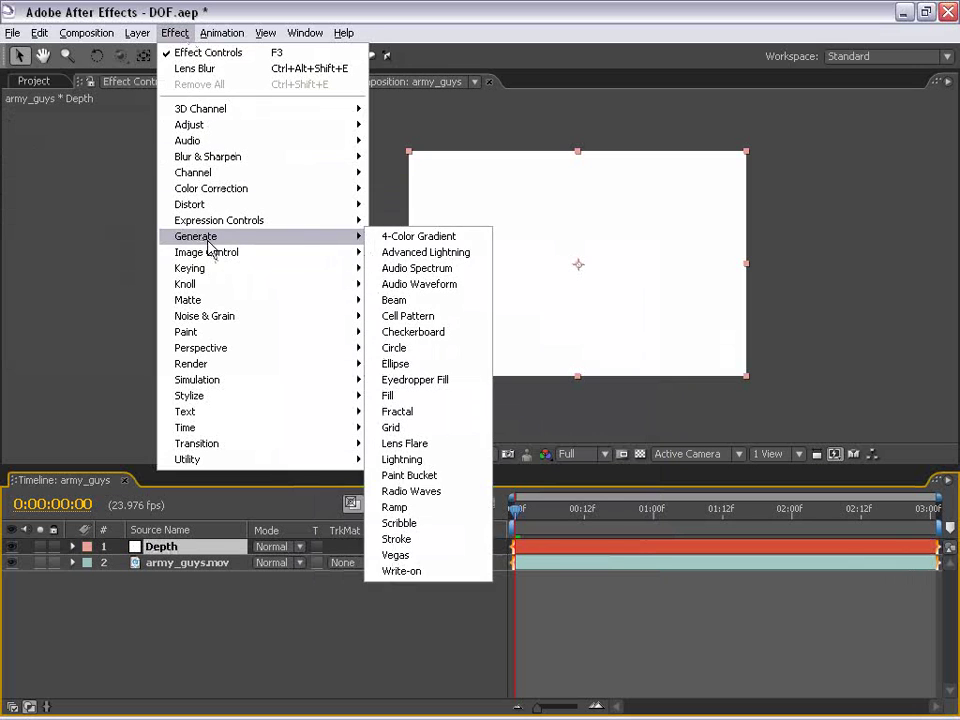
pyautogui.click(400, 507)
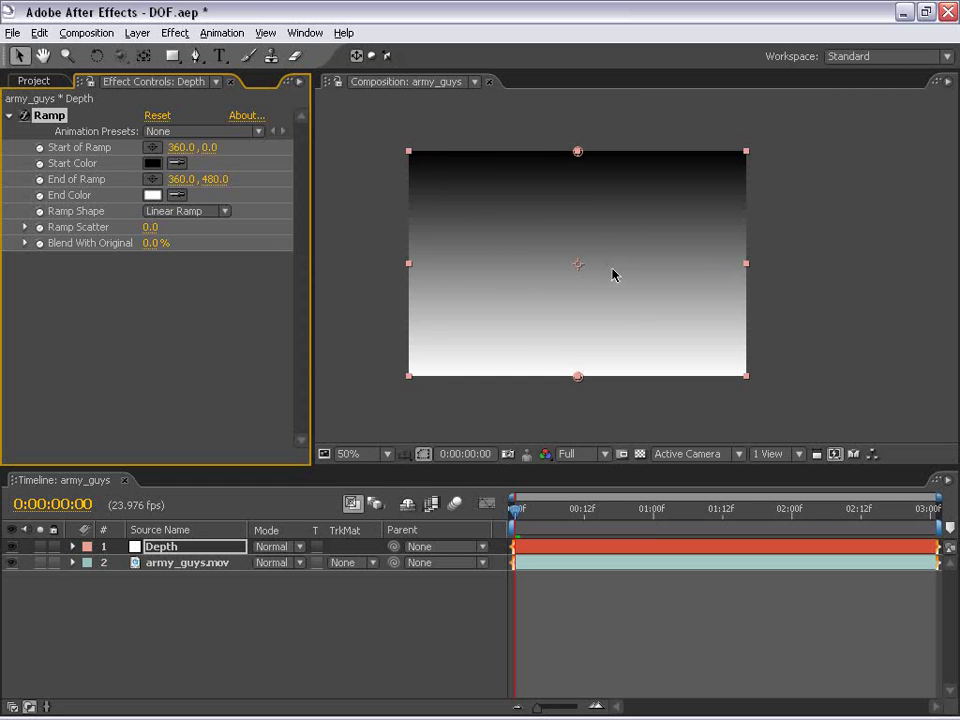
pyautogui.click(180, 640)
# Step: Set Lens Blur's Depth Map Layer to 1. Depth and hide the Depth layer
pyautogui.click(158, 564)
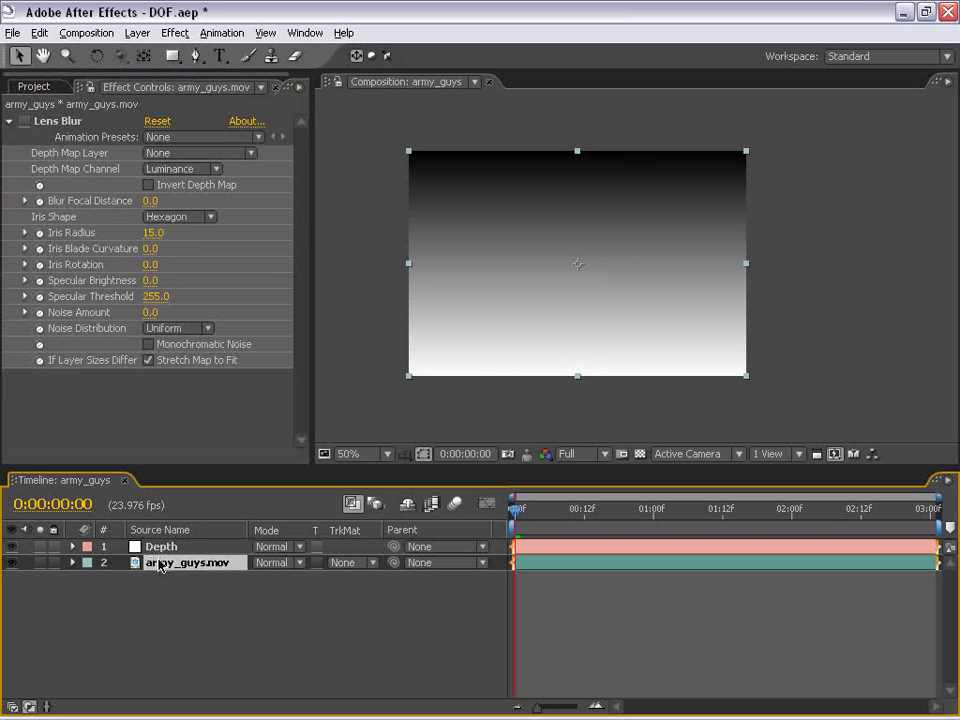
pyautogui.click(24, 119)
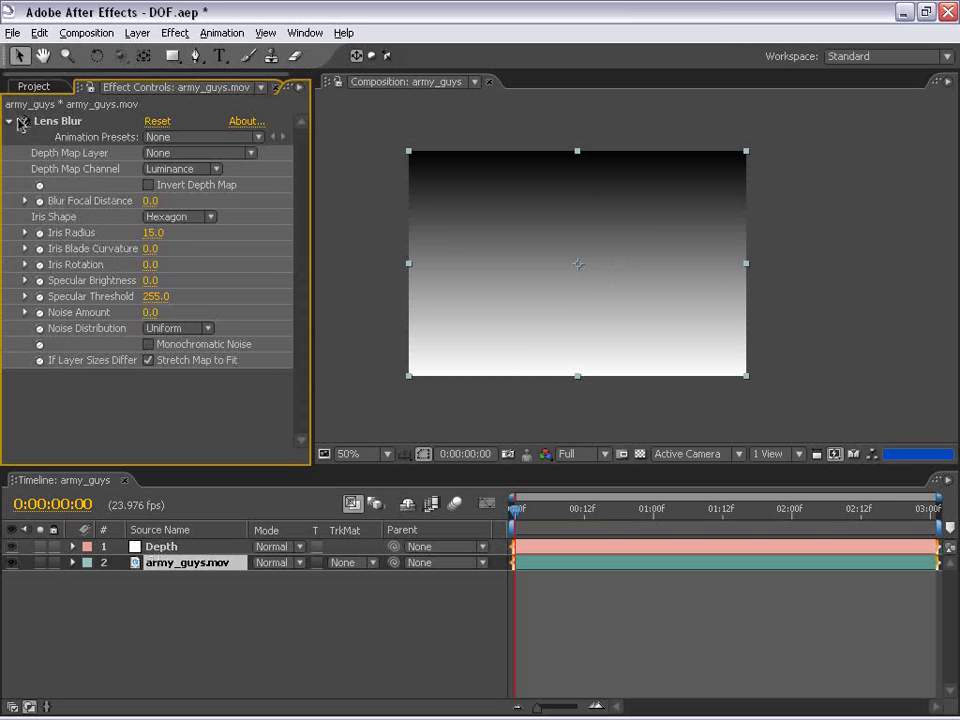
pyautogui.click(192, 155)
pyautogui.click(212, 182)
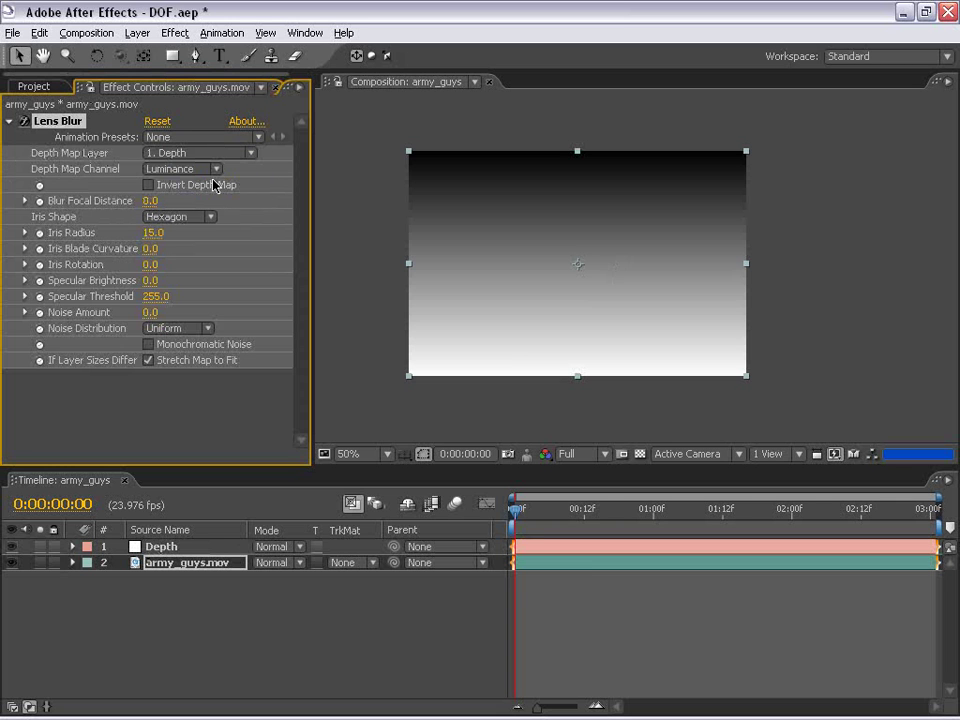
pyautogui.click(11, 547)
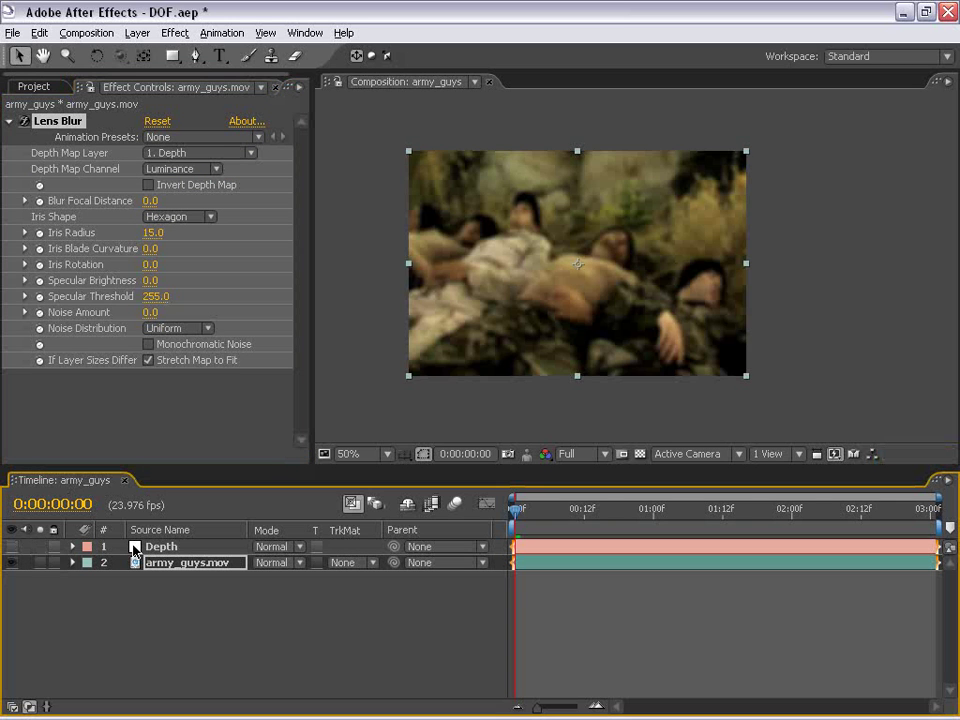
# Step: Zoom the viewer, check the Depth layer's Ramp settings, and reselect Depth
pyautogui.scroll(2, 542, 220)
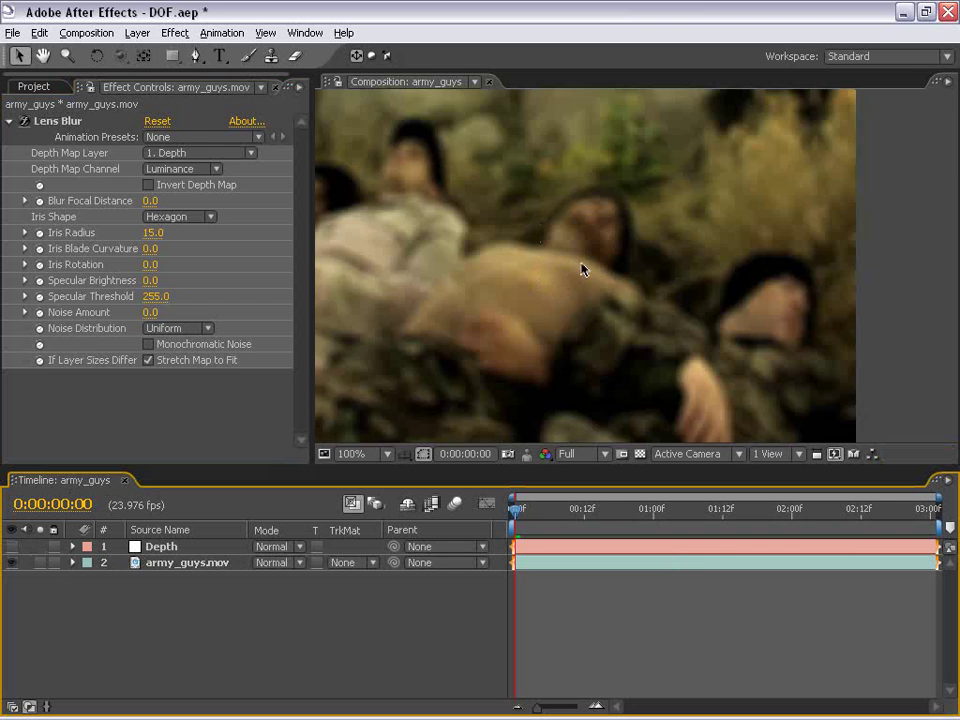
pyautogui.scroll(-2, 582, 268)
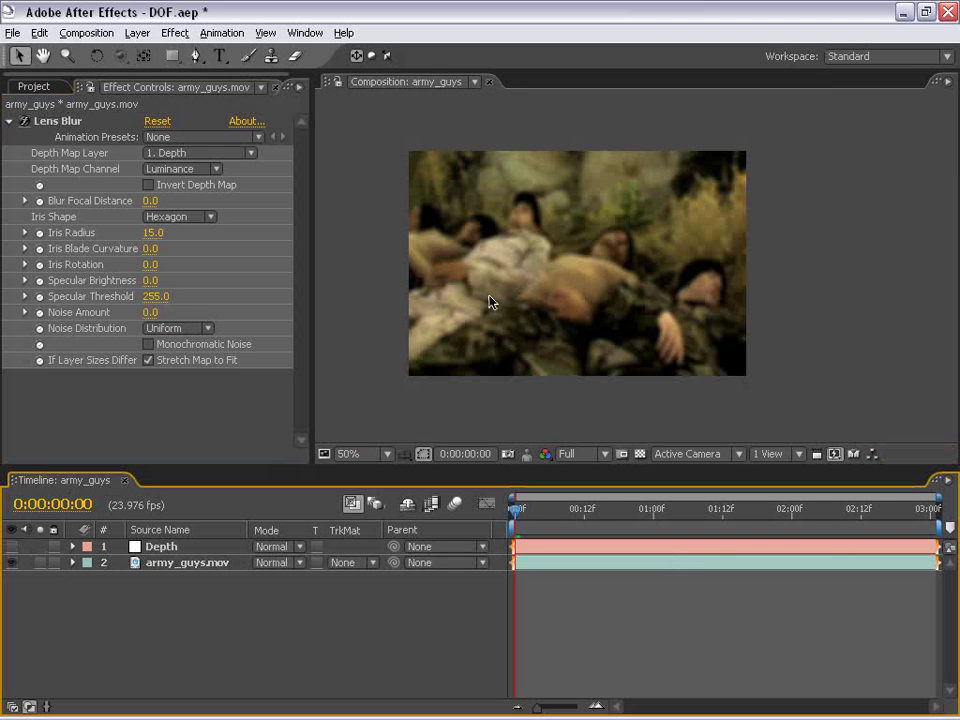
pyautogui.click(166, 547)
pyautogui.click(199, 574)
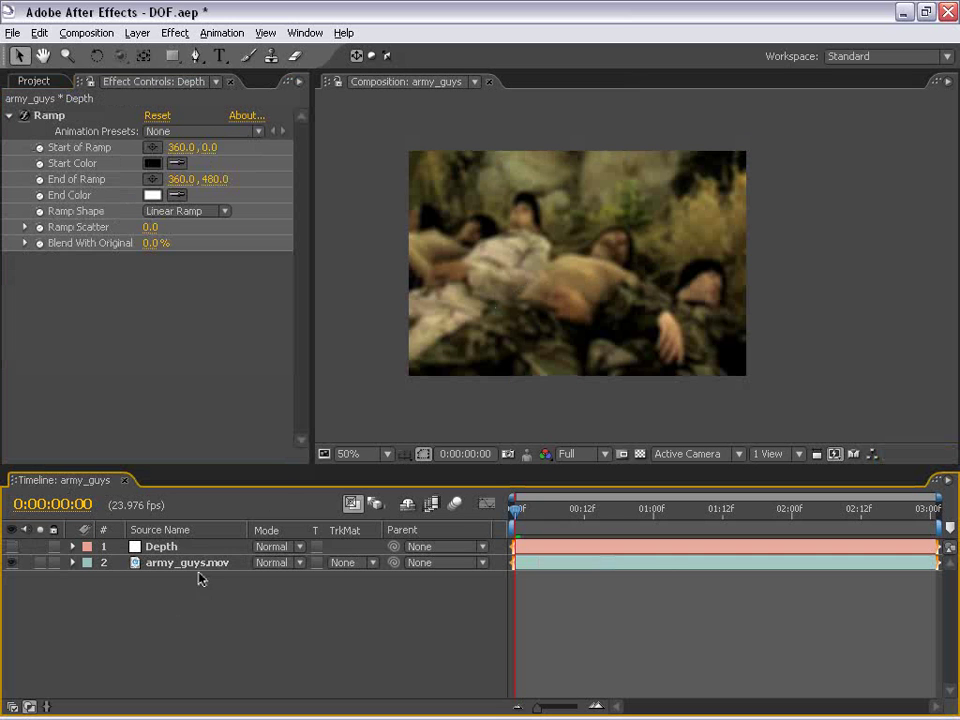
pyautogui.click(163, 548)
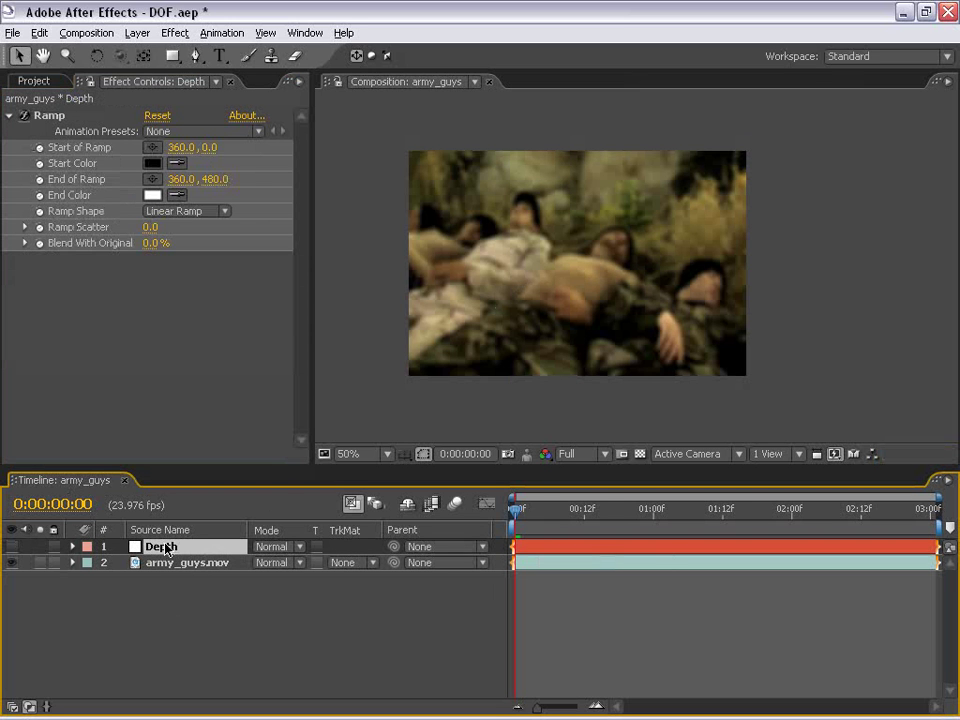
# Step: Pre-compose the Depth layer into Depth Comp 1
pyautogui.click(137, 33)
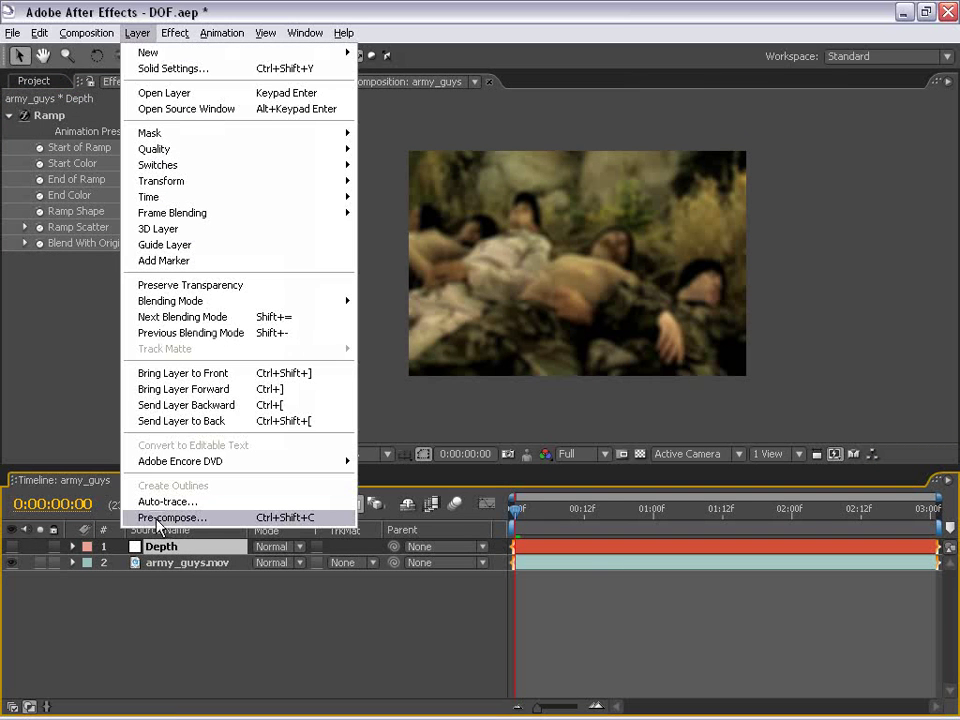
pyautogui.click(240, 519)
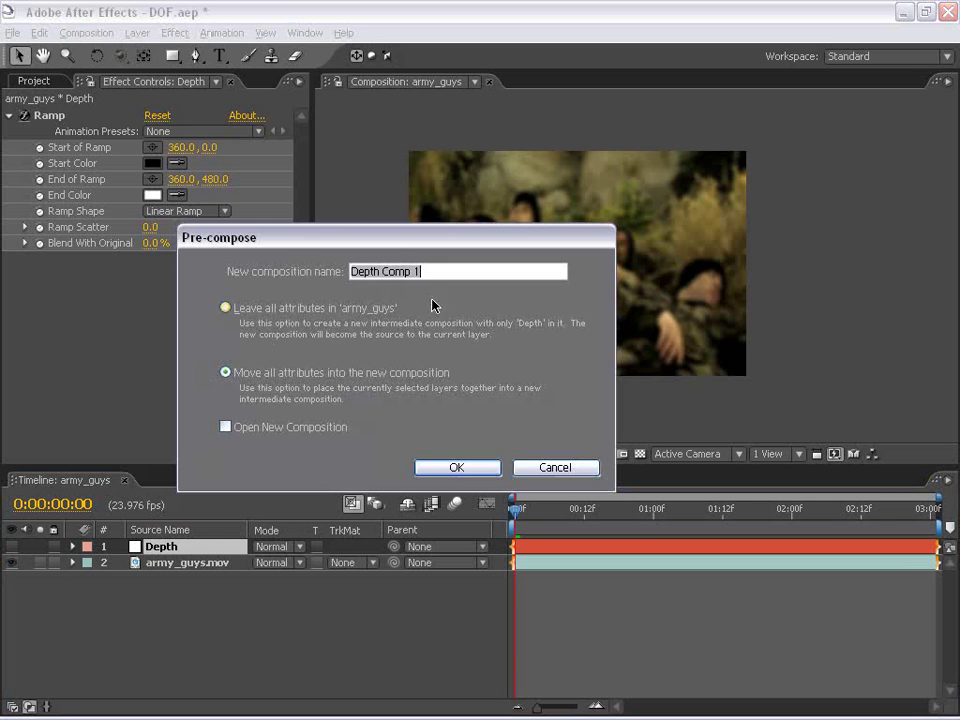
pyautogui.click(456, 467)
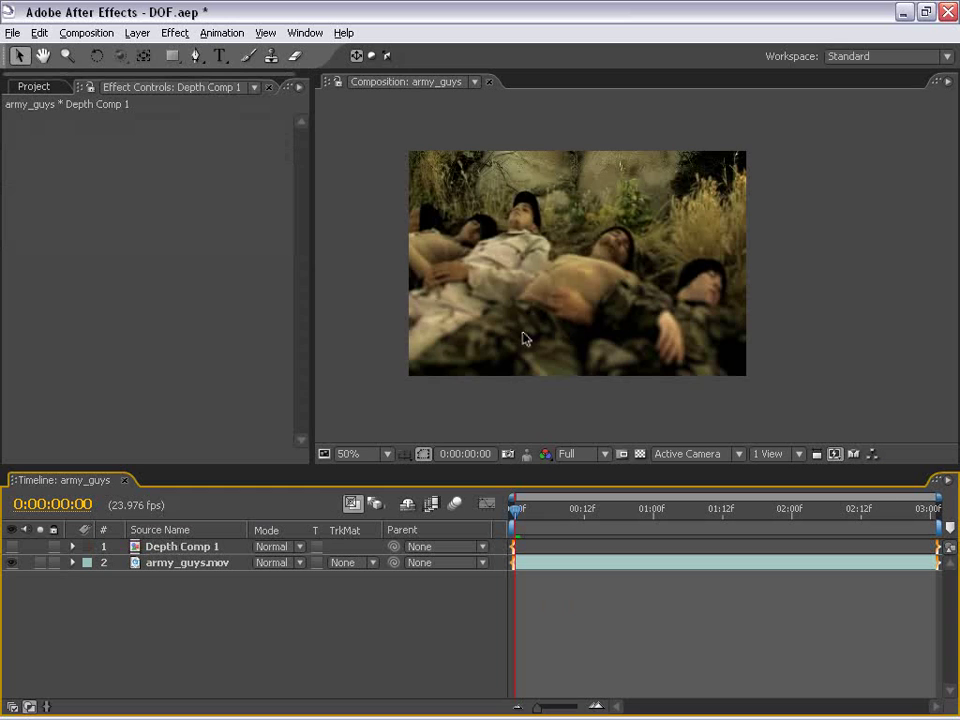
pyautogui.press('h')
pyautogui.moveTo(523, 336); pyautogui.dragTo(628, 266)
pyautogui.scroll(1, 570, 244)
pyautogui.moveTo(585, 229); pyautogui.dragTo(521, 214)
pyautogui.moveTo(540, 375); pyautogui.dragTo(560, 268)
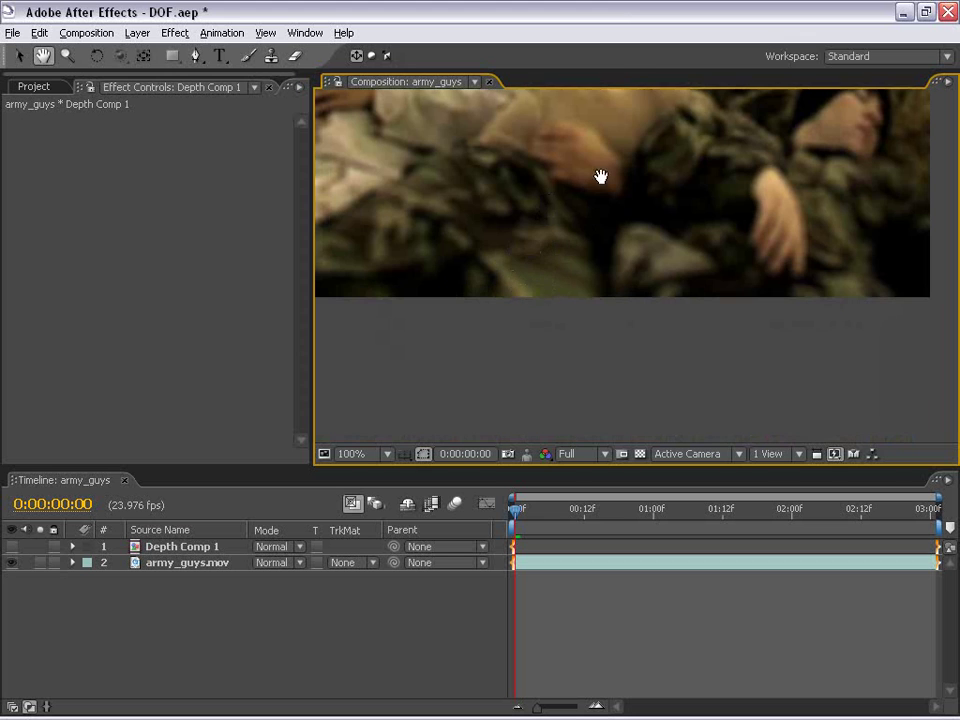
pyautogui.moveTo(600, 176); pyautogui.dragTo(604, 328)
pyautogui.scroll(-1, 617, 195)
pyautogui.moveTo(617, 195); pyautogui.dragTo(602, 250)
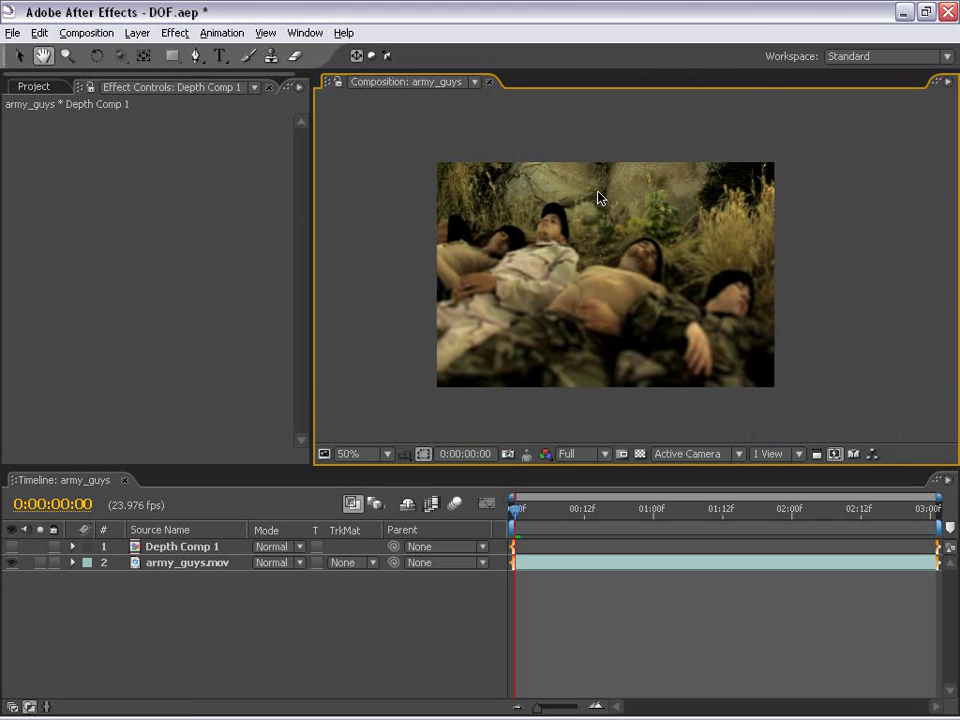
pyautogui.moveTo(634, 268); pyautogui.dragTo(611, 246)
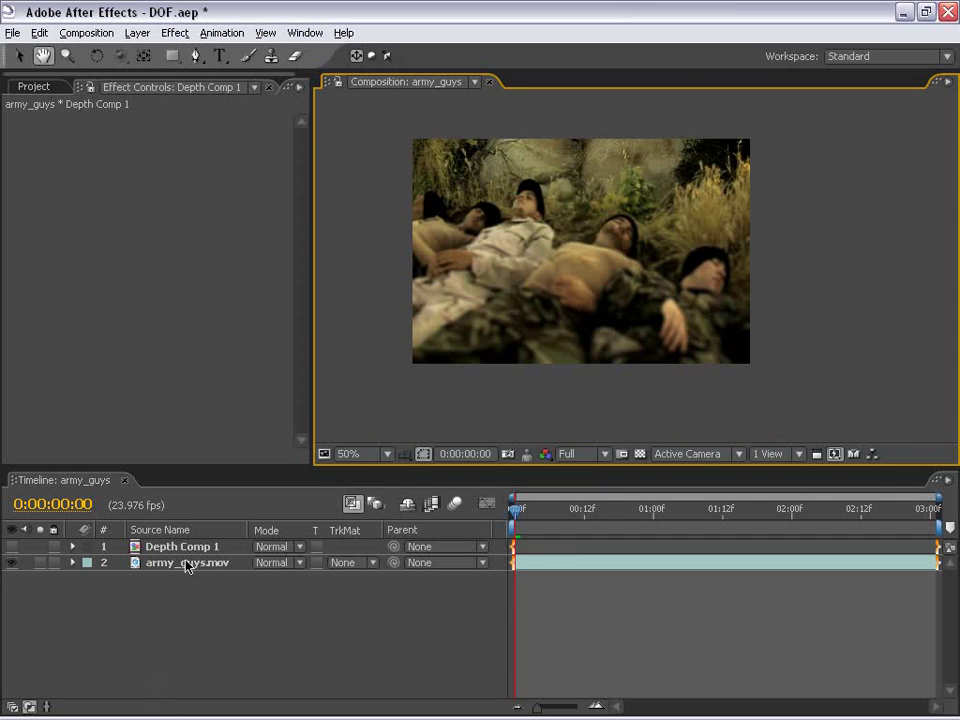
# Step: Open the Depth Comp 1 precomp from the army_guys timeline and pan to its gradient
pyautogui.doubleClick(551, 549)
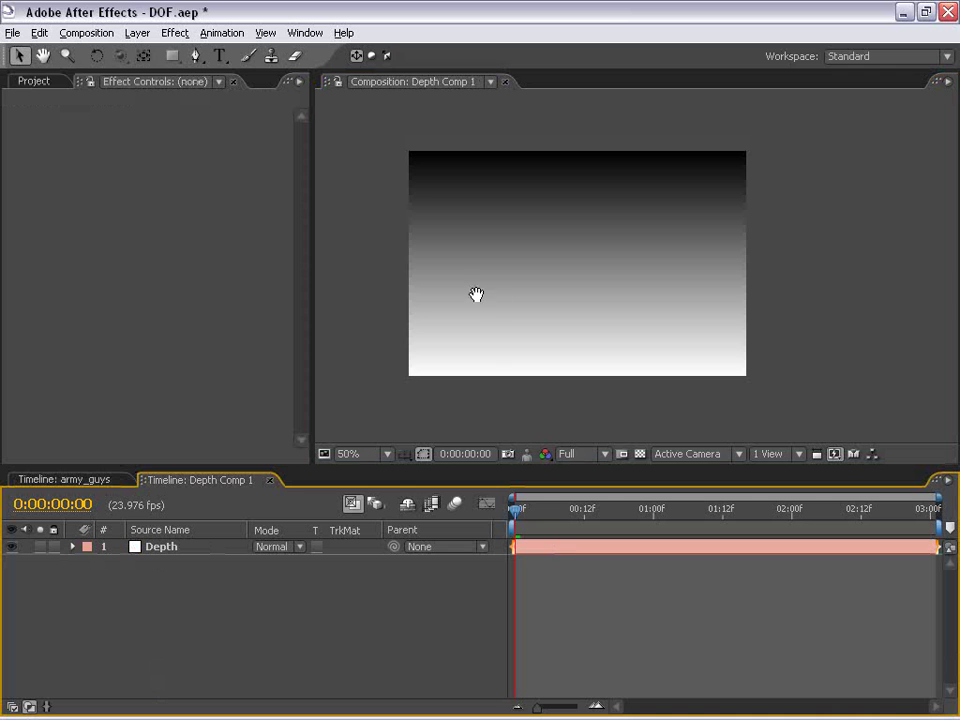
pyautogui.moveTo(591, 285); pyautogui.dragTo(587, 297)
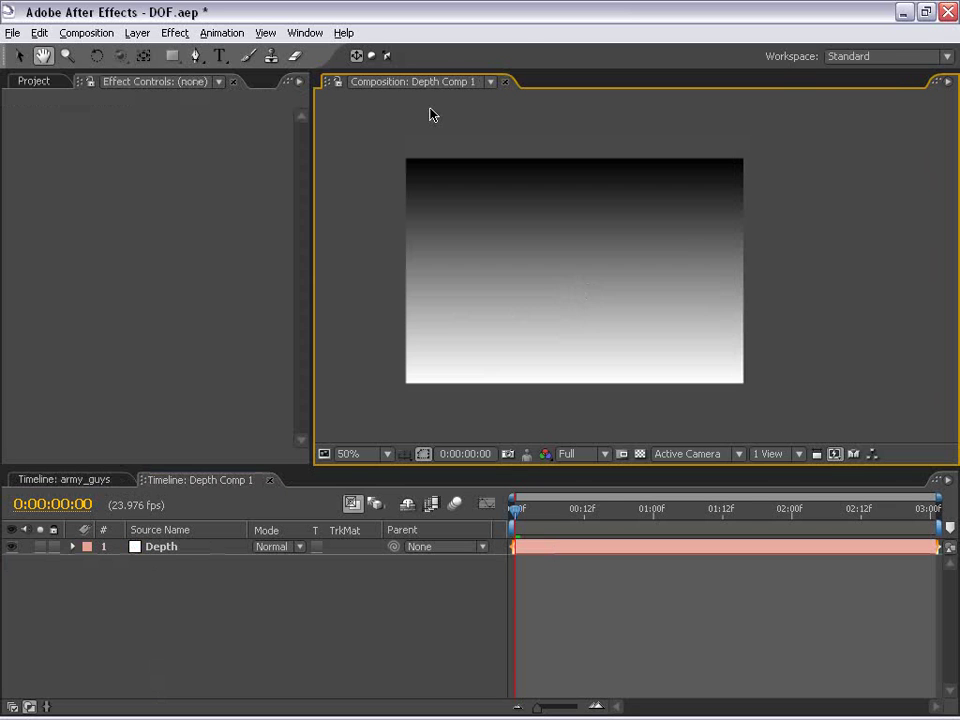
# Step: Add a second Depth Comp 1 viewer docked beside the first, widening the left viewer
pyautogui.click(265, 33)
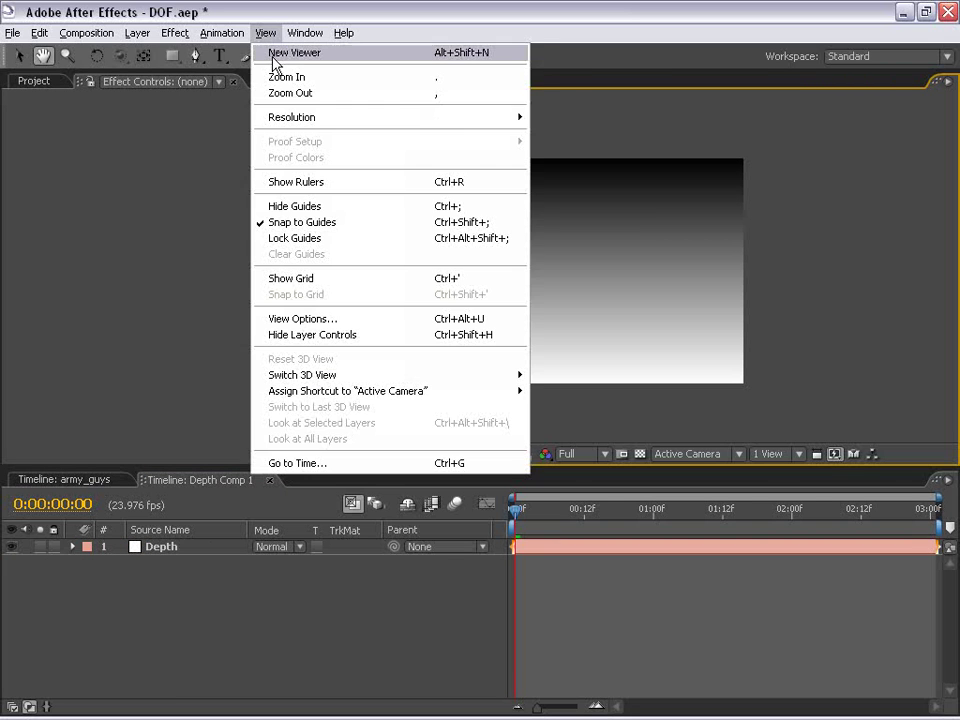
pyautogui.click(274, 53)
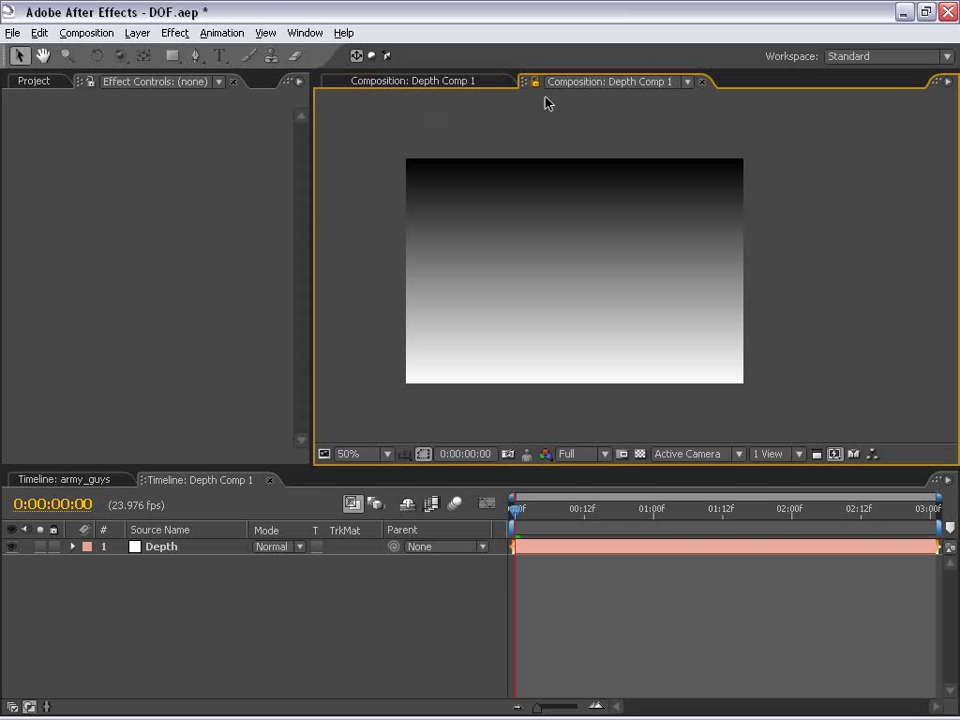
pyautogui.moveTo(526, 88); pyautogui.dragTo(926, 208)
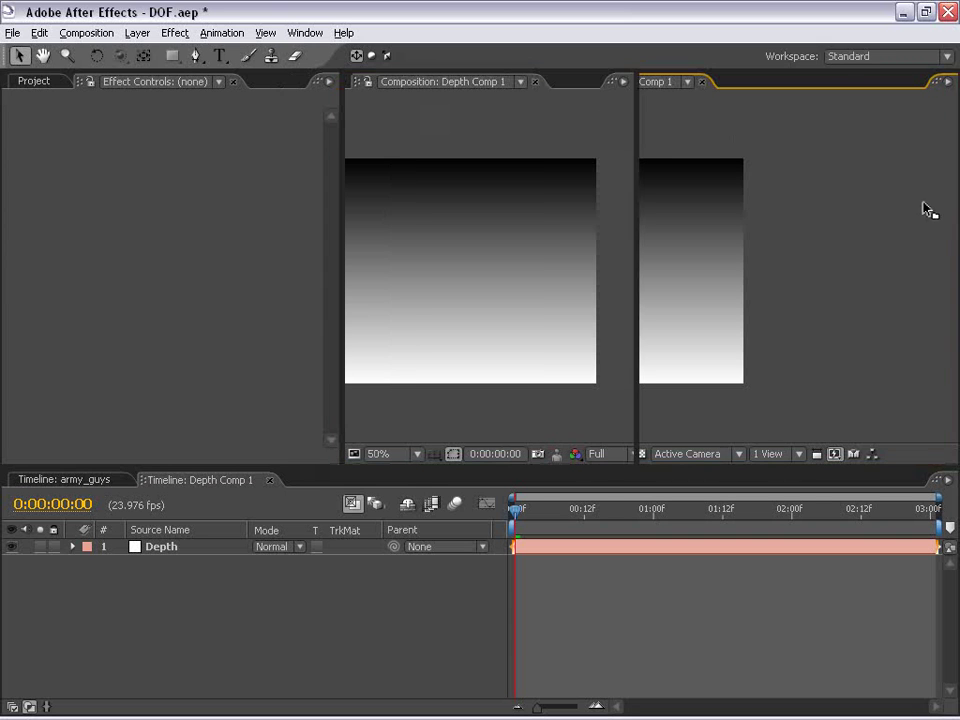
pyautogui.moveTo(339, 137); pyautogui.dragTo(261, 137)
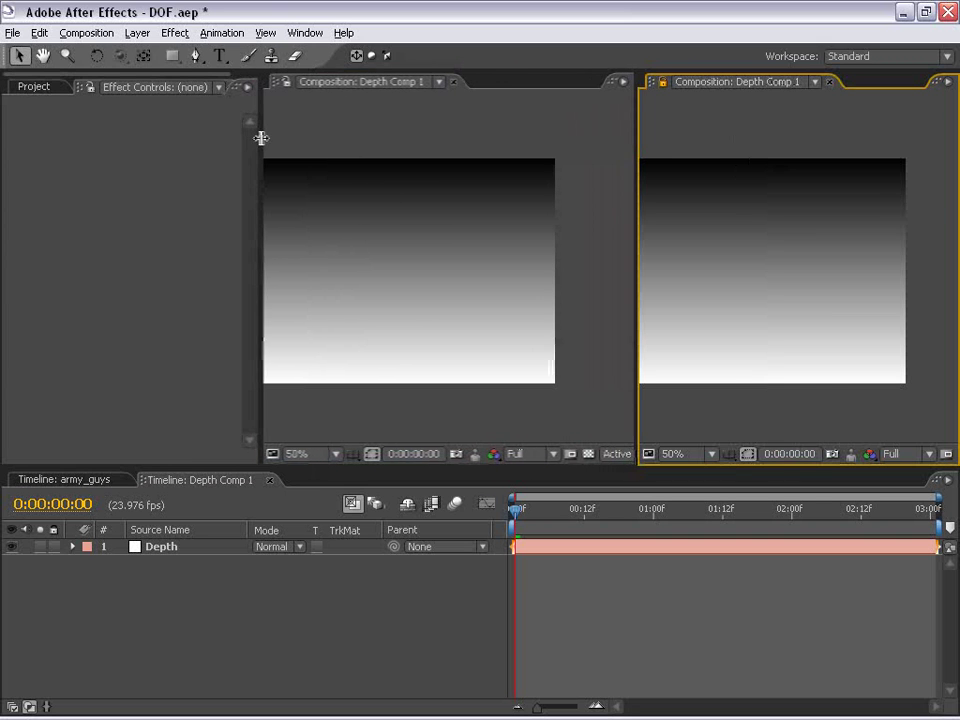
pyautogui.moveTo(415, 252); pyautogui.dragTo(494, 254)
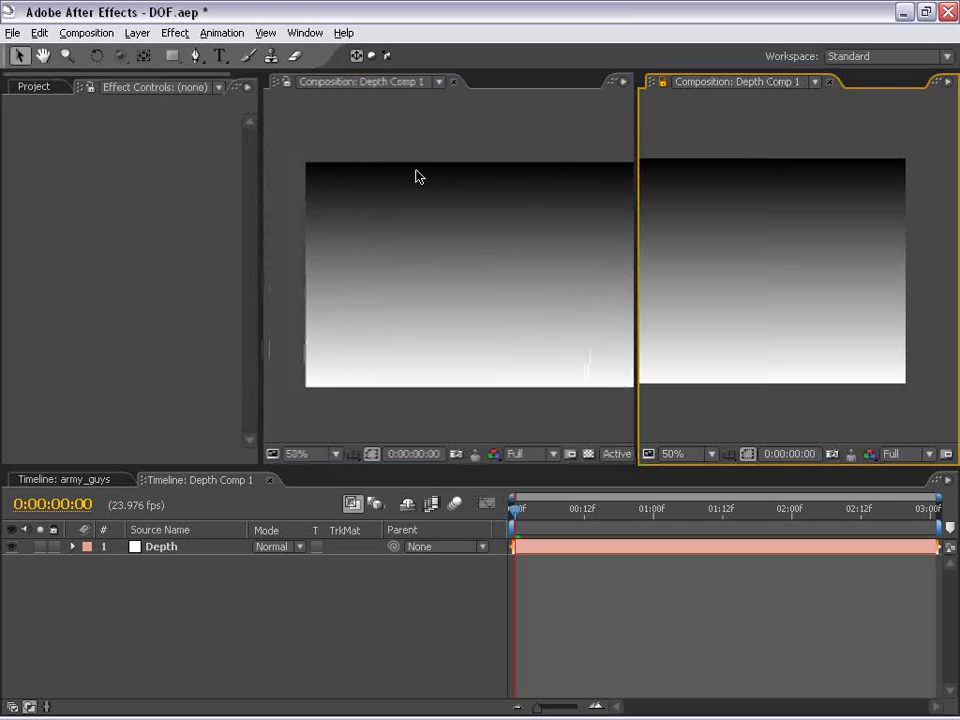
# Step: Show army_guys in the left viewer and Depth Comp 1 in the right, with its layers listed
pyautogui.click(347, 128)
pyautogui.click(60, 481)
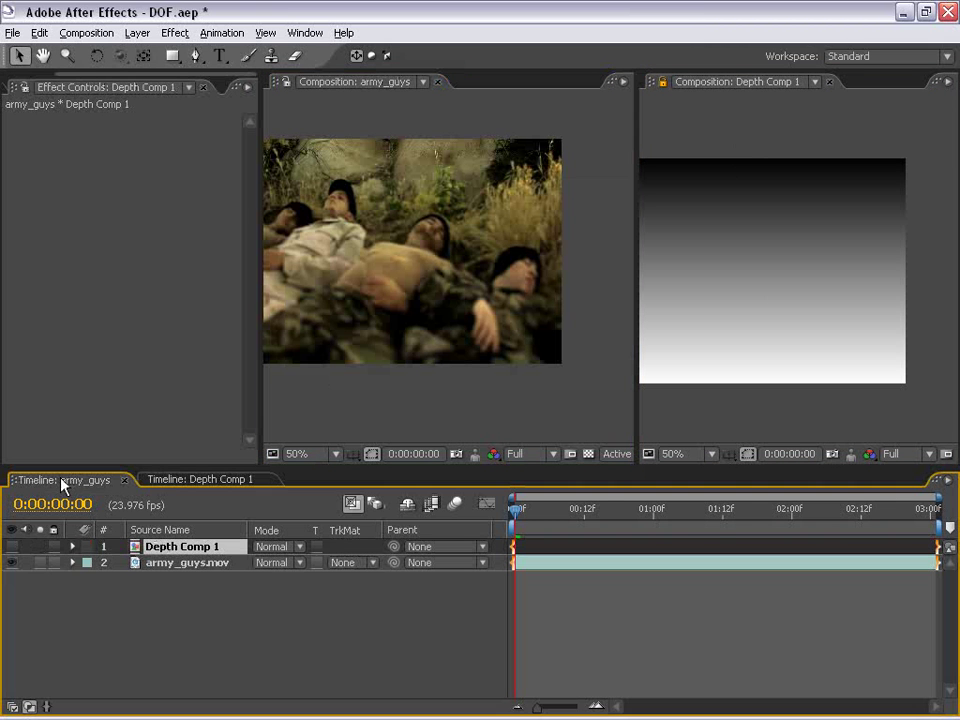
pyautogui.click(287, 88)
pyautogui.moveTo(358, 220); pyautogui.dragTo(411, 251)
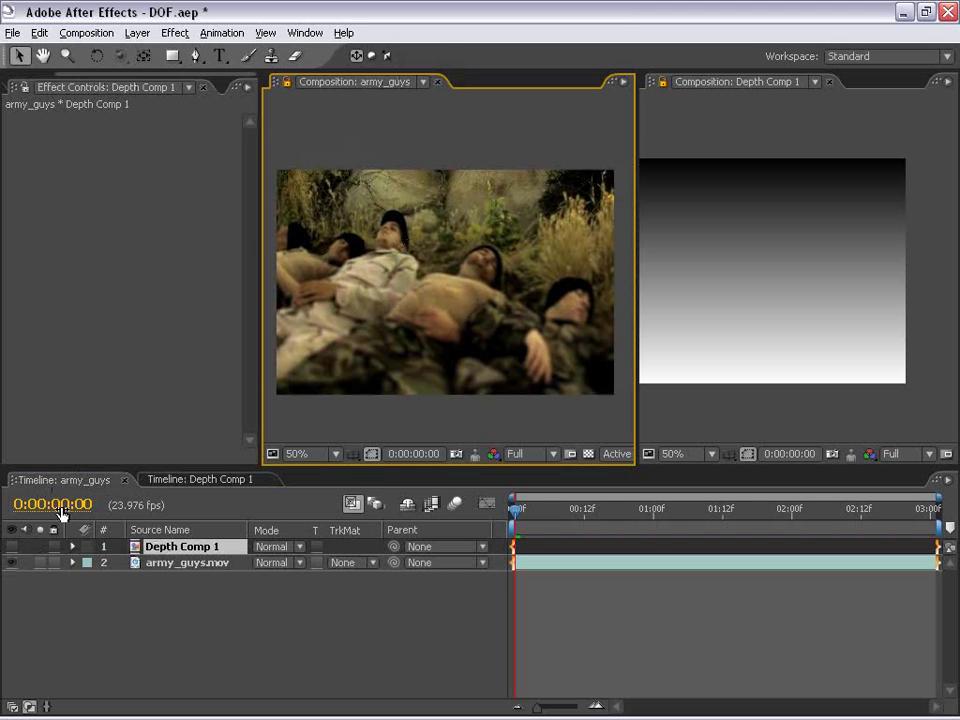
pyautogui.click(729, 224)
pyautogui.moveTo(729, 224); pyautogui.dragTo(790, 229)
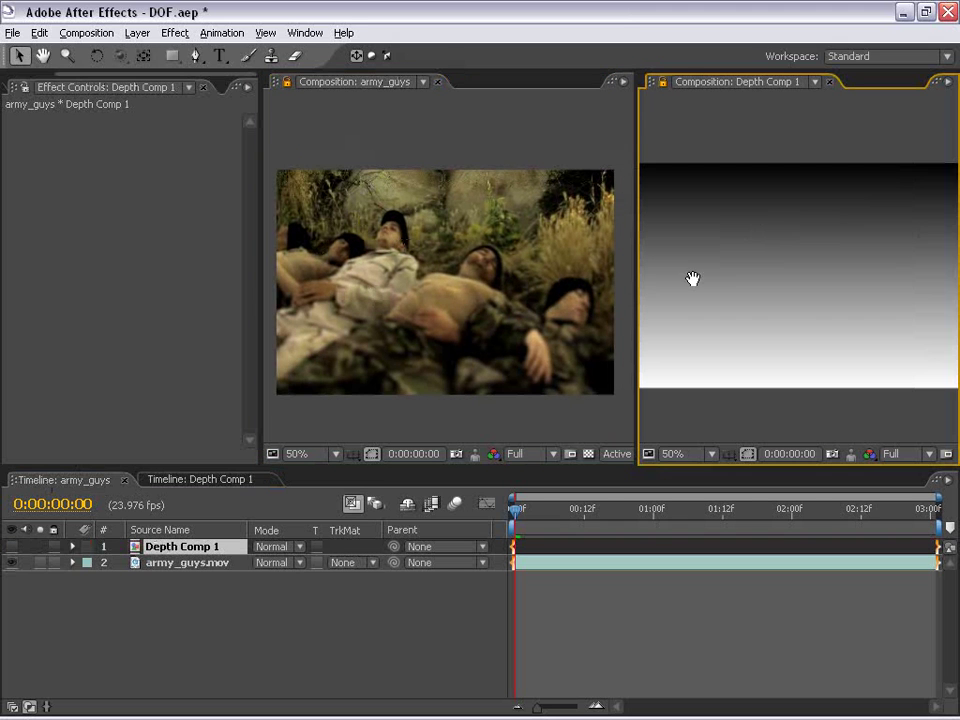
pyautogui.click(207, 481)
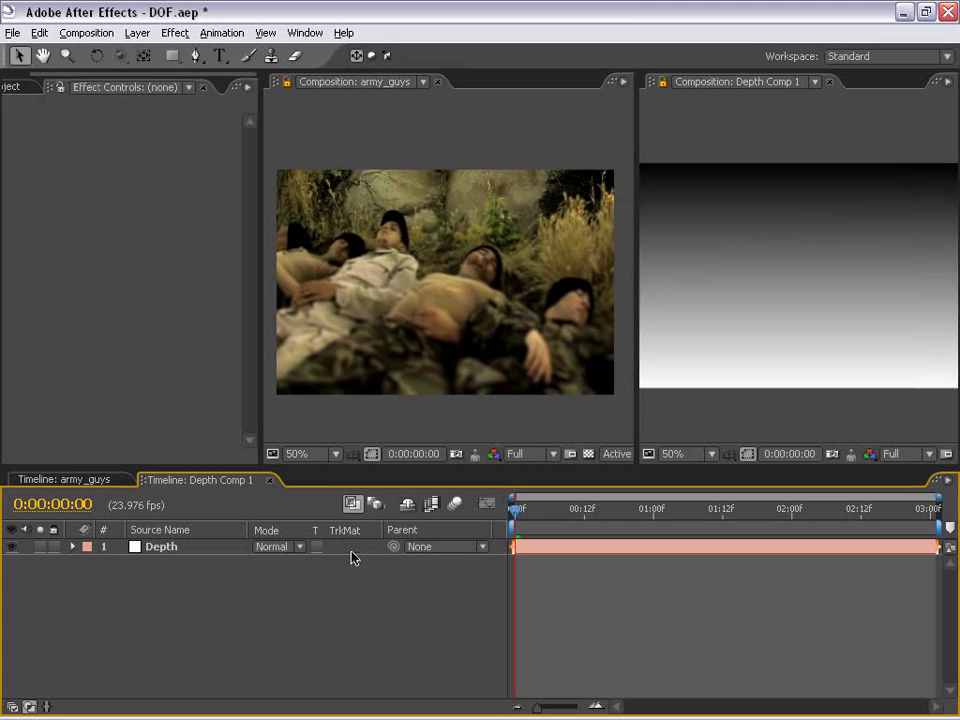
# Step: Set the Depth layer's Ramp Shape to Radial Ramp
pyautogui.click(547, 548)
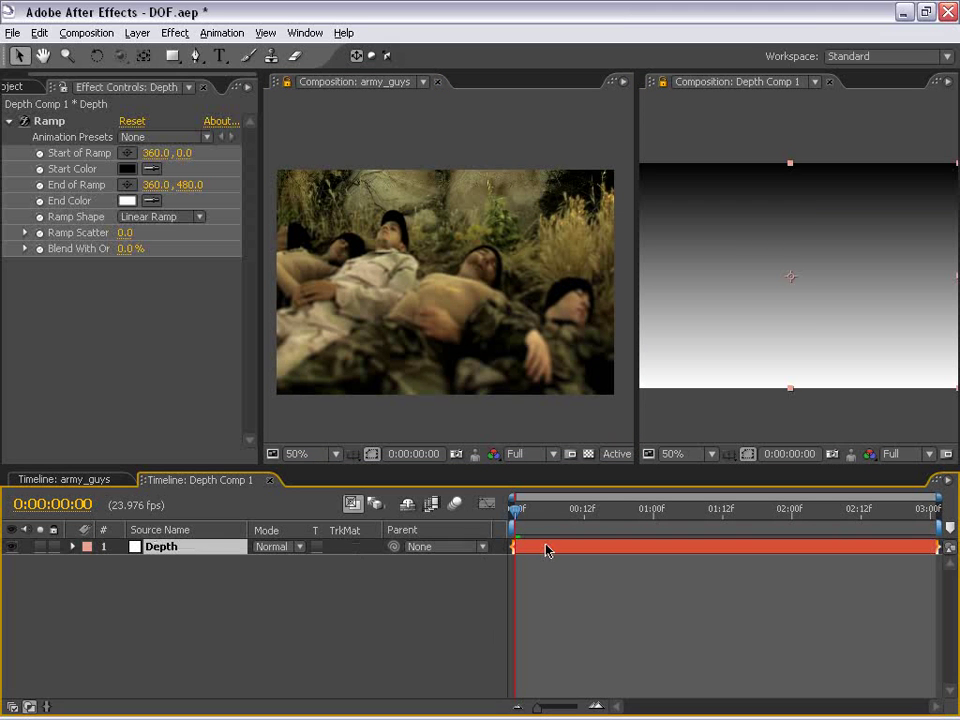
pyautogui.click(165, 217)
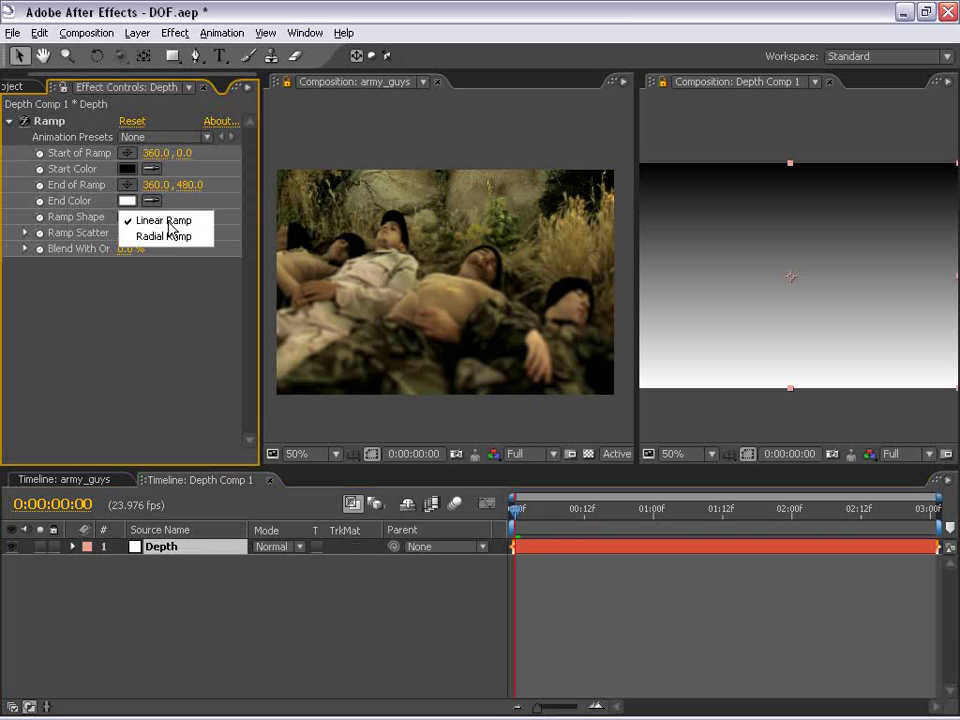
pyautogui.click(163, 236)
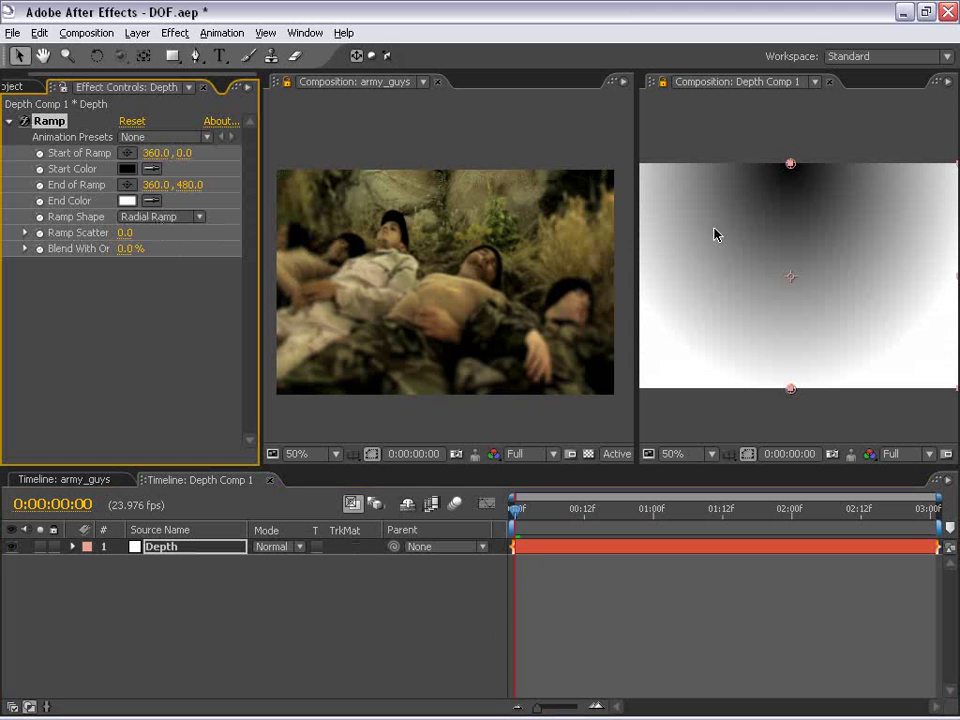
# Step: Move the ramp start to 360,236 and the end to 330,788 below the frame
pyautogui.moveTo(792, 166); pyautogui.dragTo(793, 276)
pyautogui.moveTo(795, 397); pyautogui.dragTo(776, 536)
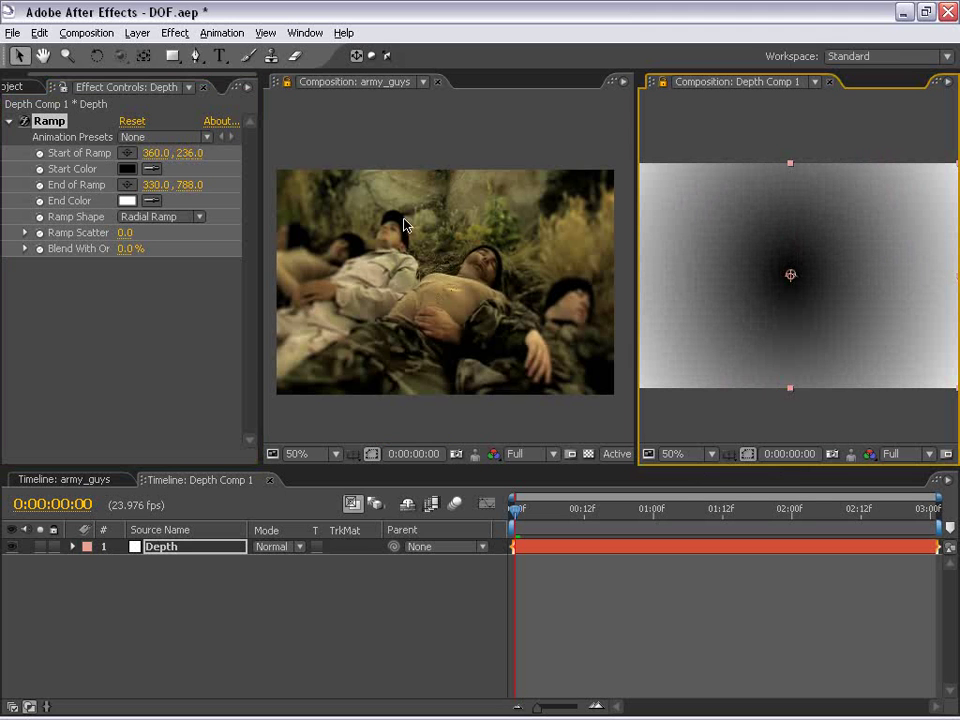
pyautogui.scroll(2, 424, 285)
pyautogui.moveTo(433, 291); pyautogui.dragTo(448, 242)
pyautogui.scroll(-2, 456, 249)
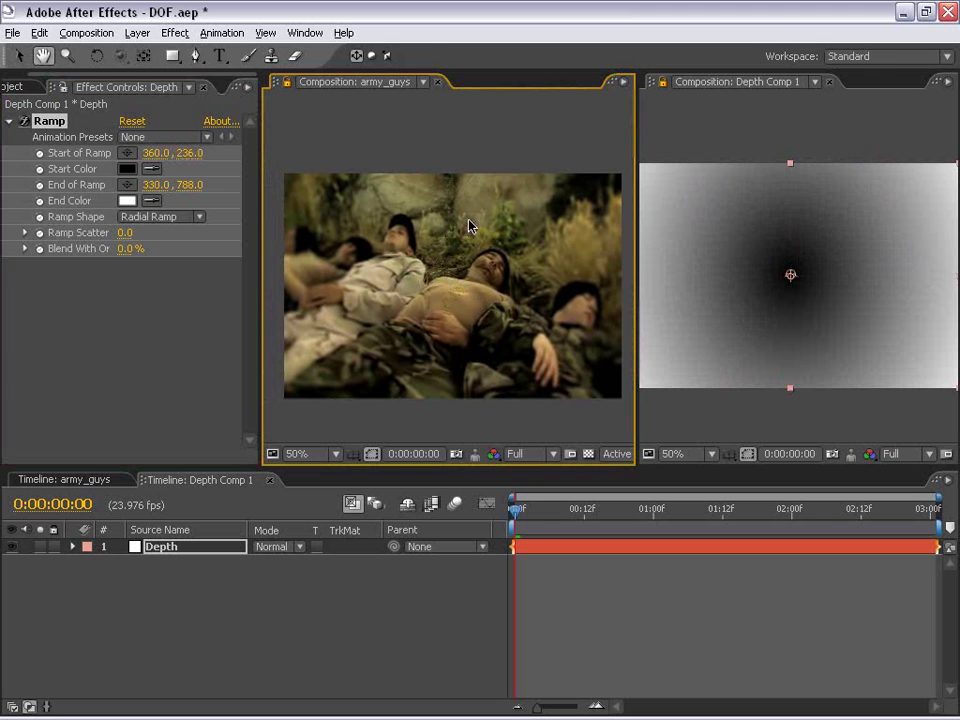
# Step: Add a Color Correction > Curves effect to the Depth layer
pyautogui.click(538, 566)
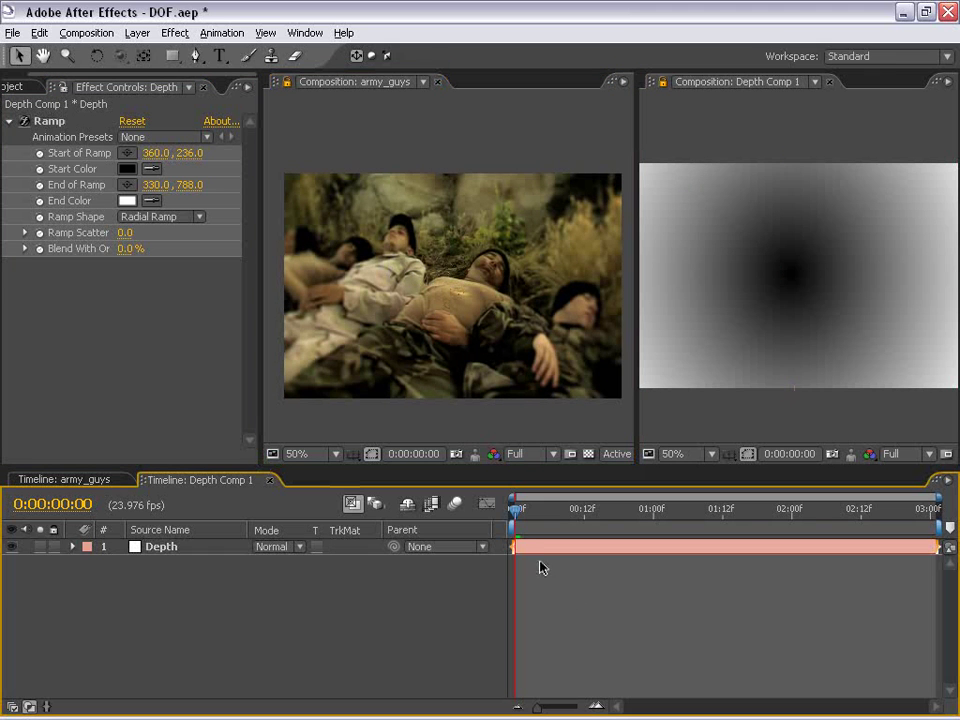
pyautogui.click(542, 546)
pyautogui.click(45, 121)
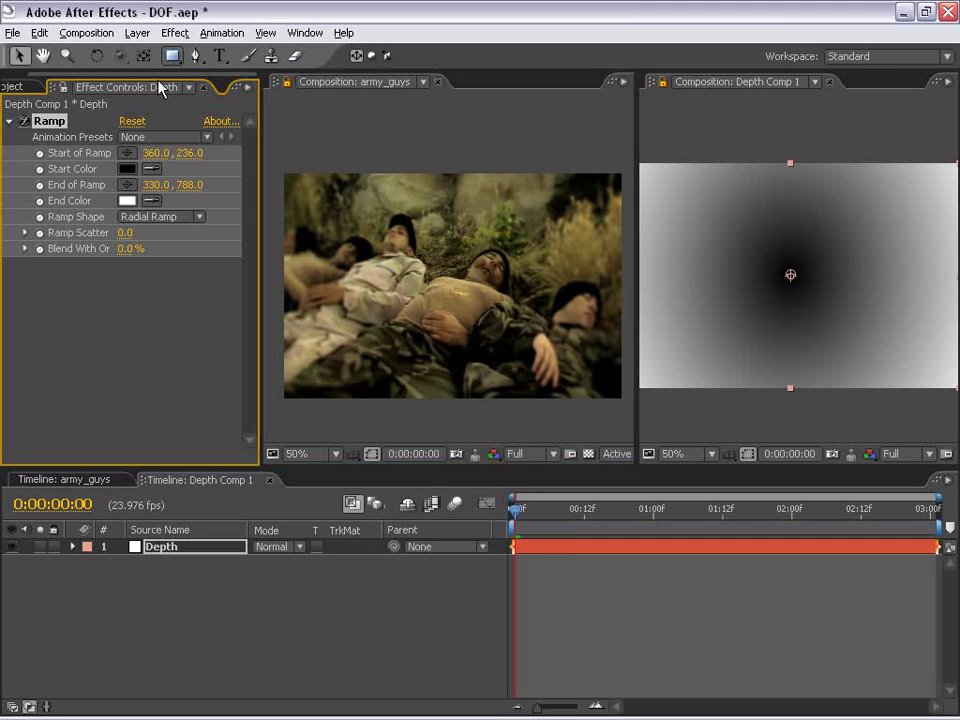
pyautogui.click(176, 33)
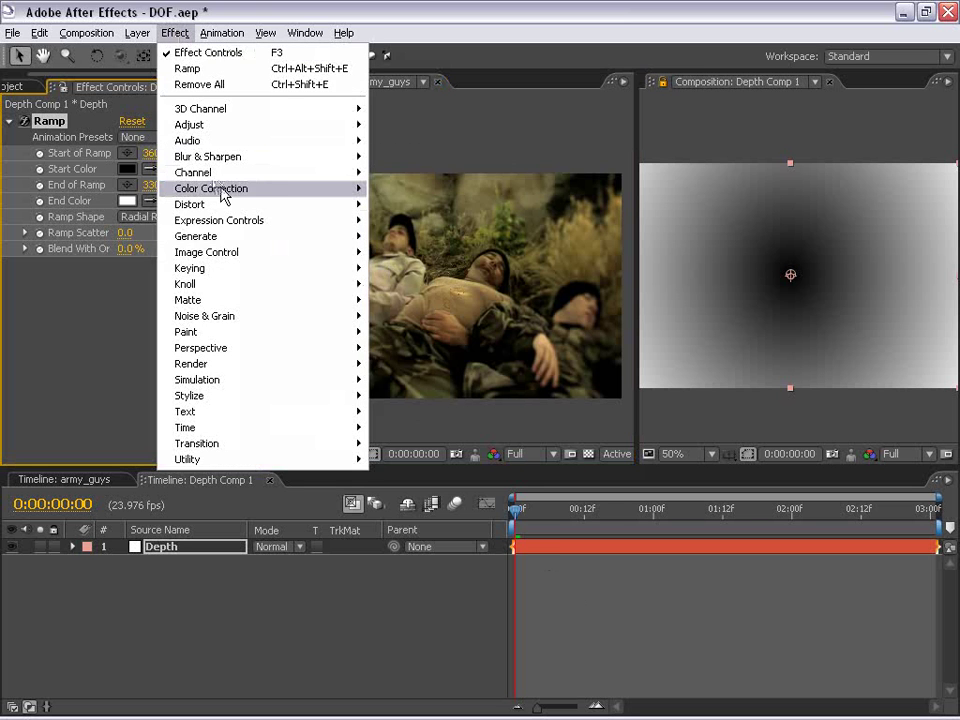
pyautogui.click(414, 396)
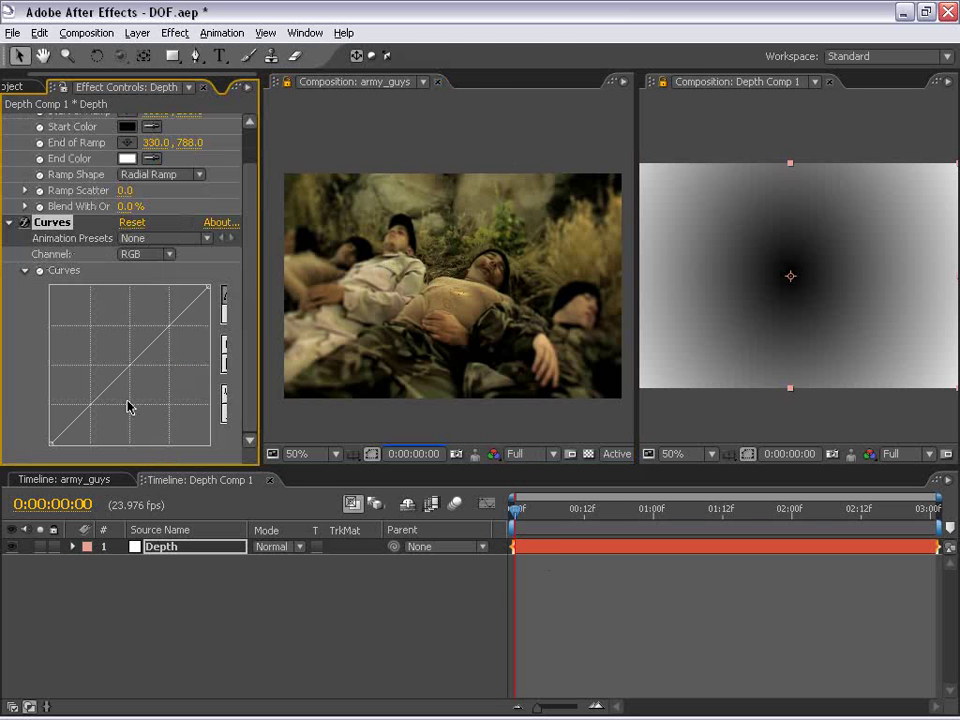
# Step: Push the curve's black point right, bend the midtones upward, then ease the black point back
pyautogui.moveTo(55, 442); pyautogui.dragTo(99, 443)
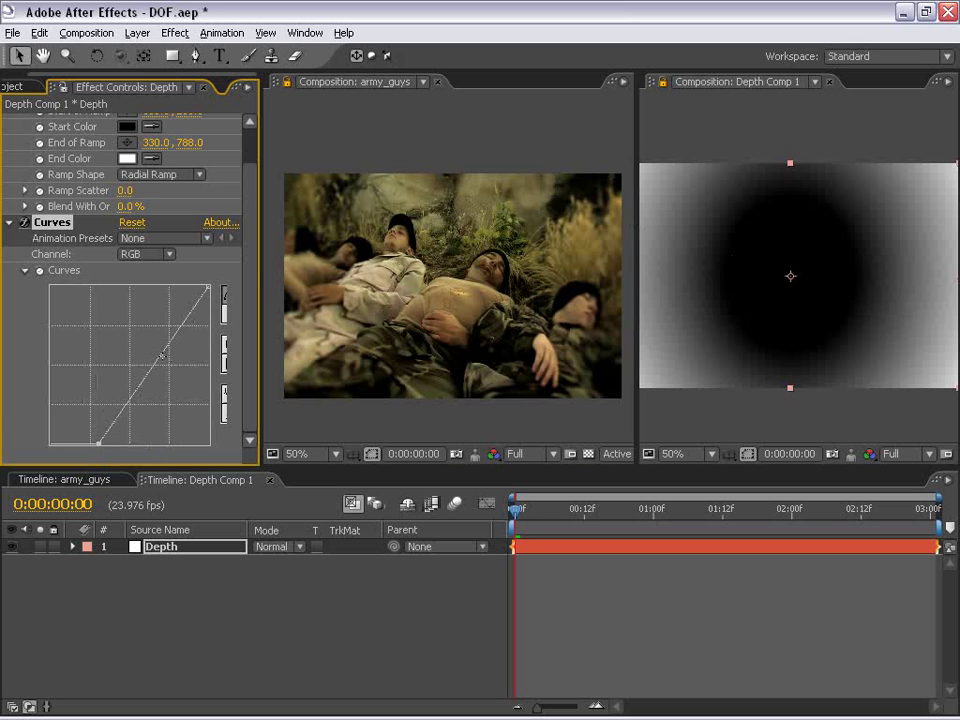
pyautogui.moveTo(162, 355); pyautogui.dragTo(142, 338)
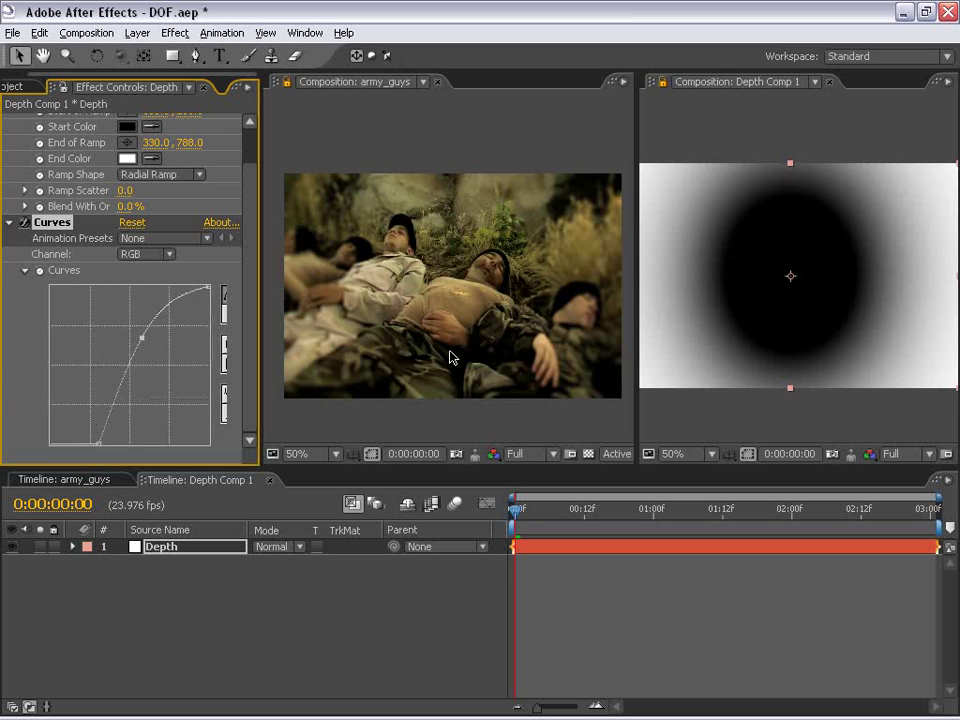
pyautogui.moveTo(100, 443); pyautogui.dragTo(79, 442)
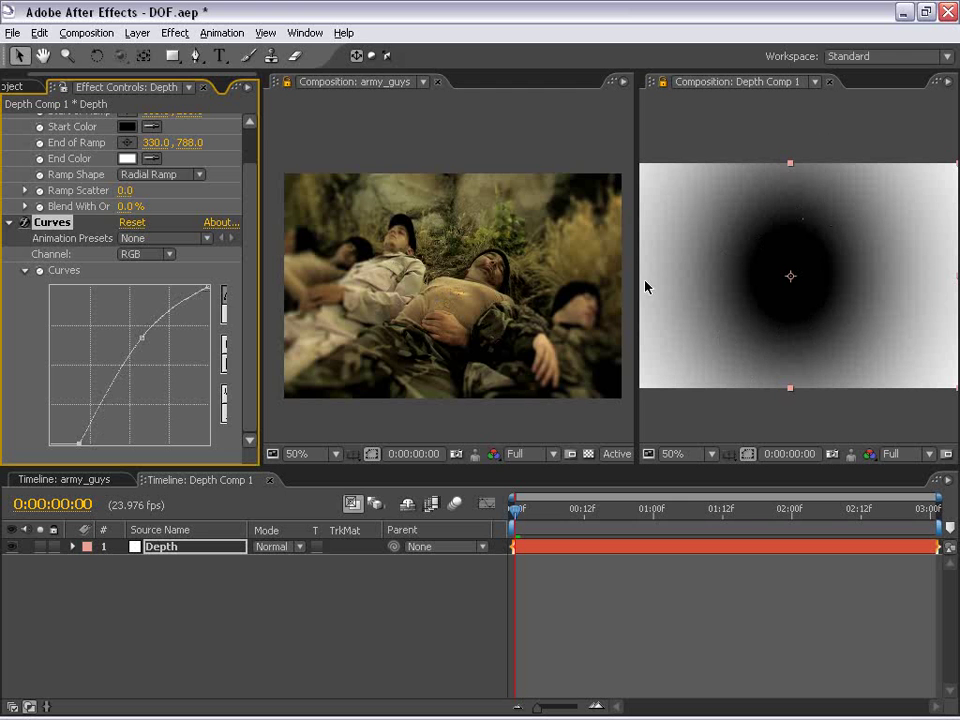
pyautogui.moveTo(467, 279); pyautogui.dragTo(439, 274)
pyautogui.press('`')
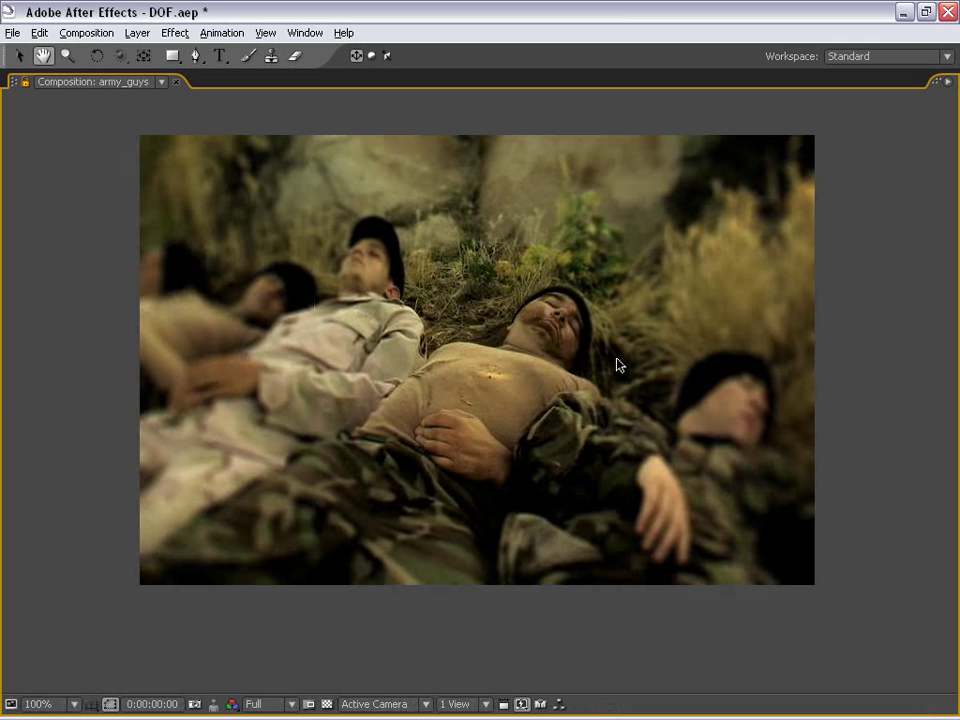
pyautogui.press('space')
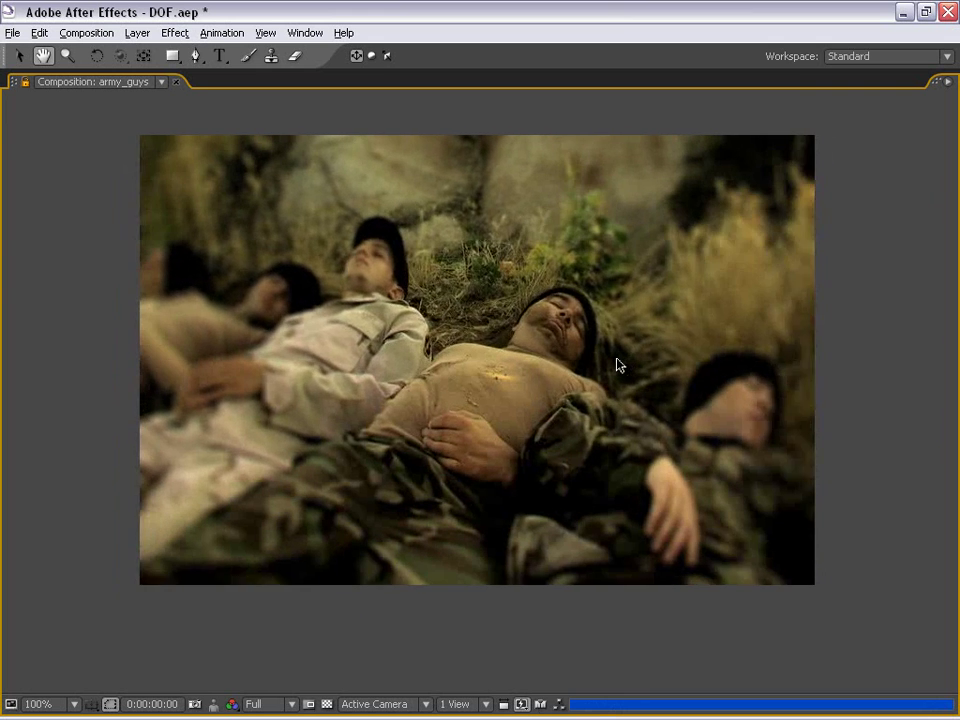
pyautogui.press('`')
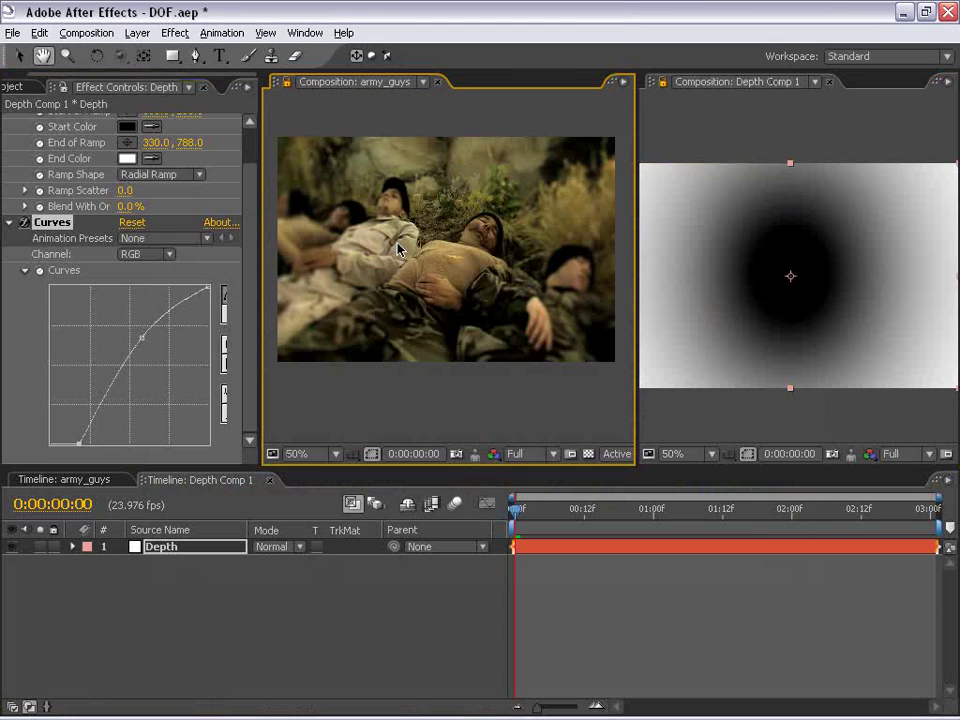
# Step: Delete the Curves effect from the Depth layer in Depth Comp 1
pyautogui.moveTo(398, 250); pyautogui.dragTo(448, 381)
pyautogui.click(439, 422)
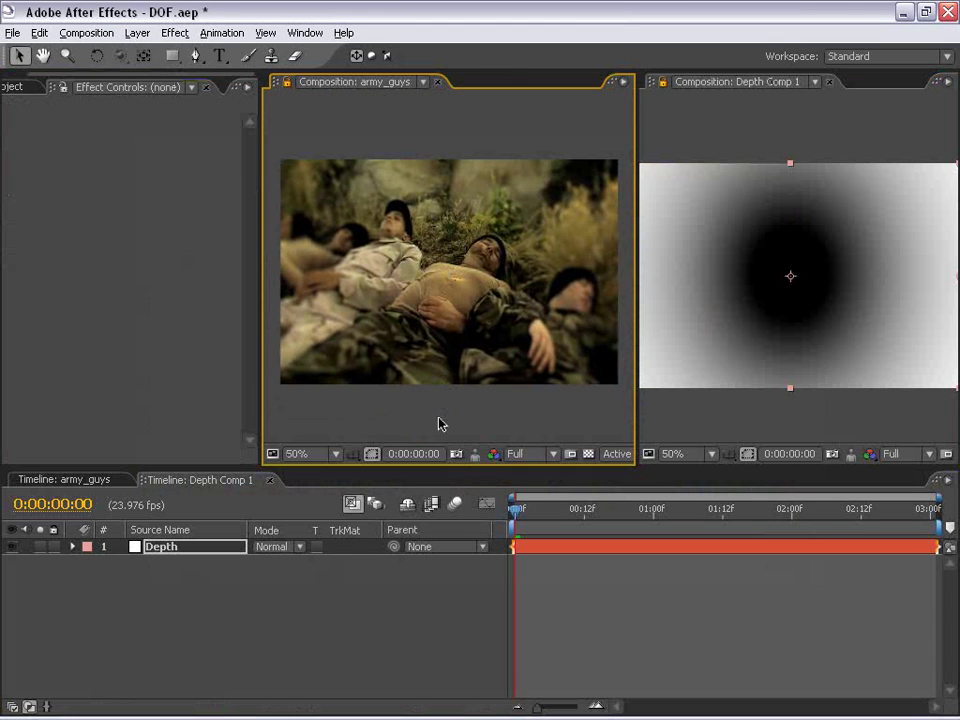
pyautogui.click(715, 124)
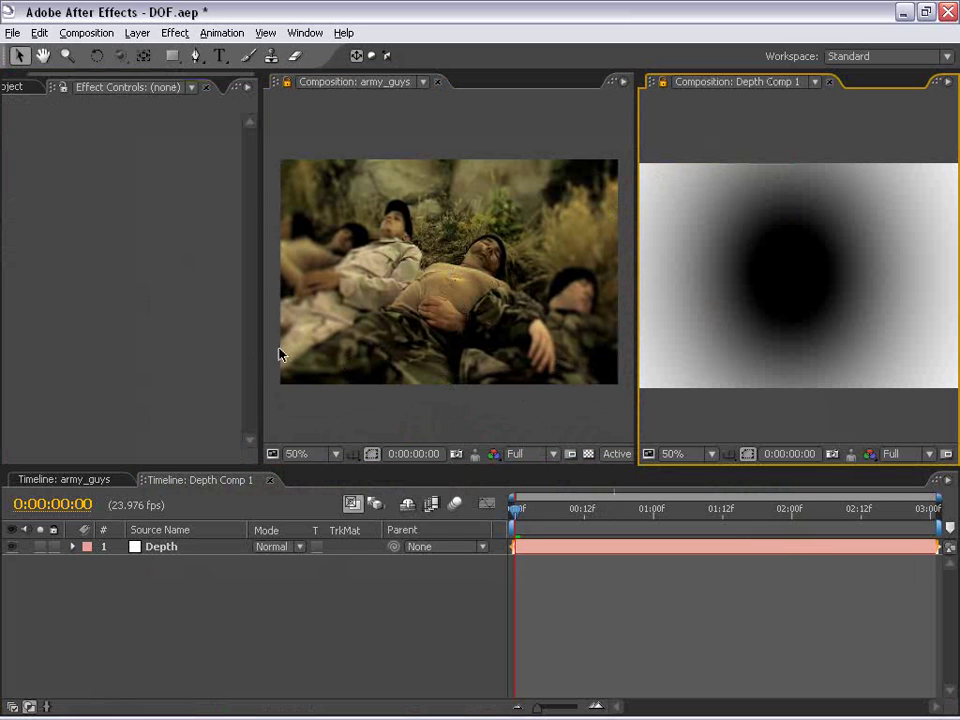
pyautogui.click(808, 214)
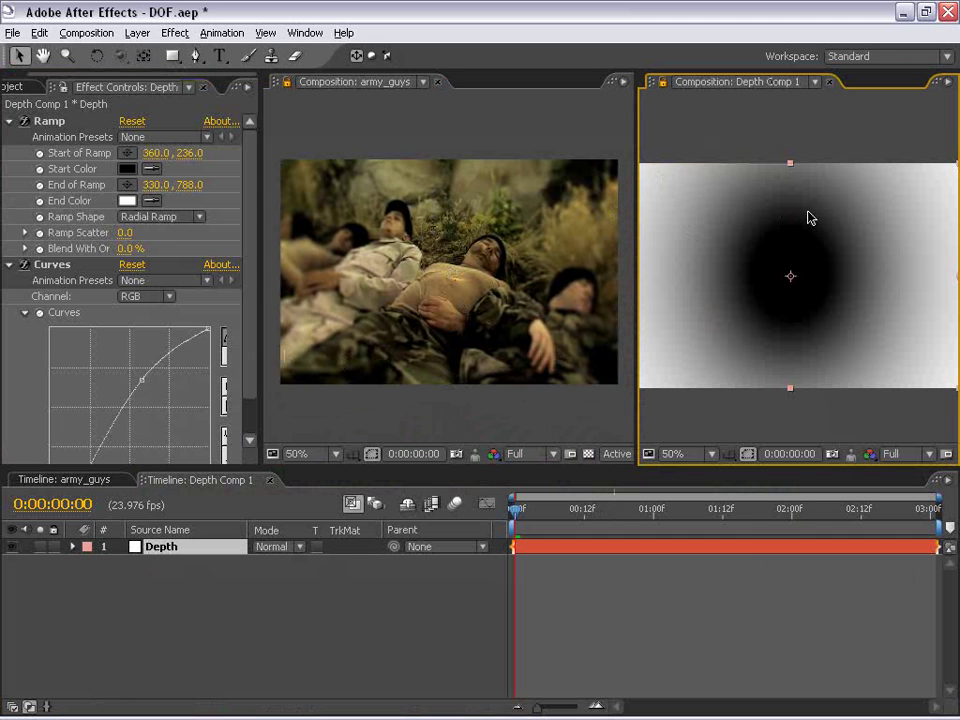
pyautogui.click(58, 264)
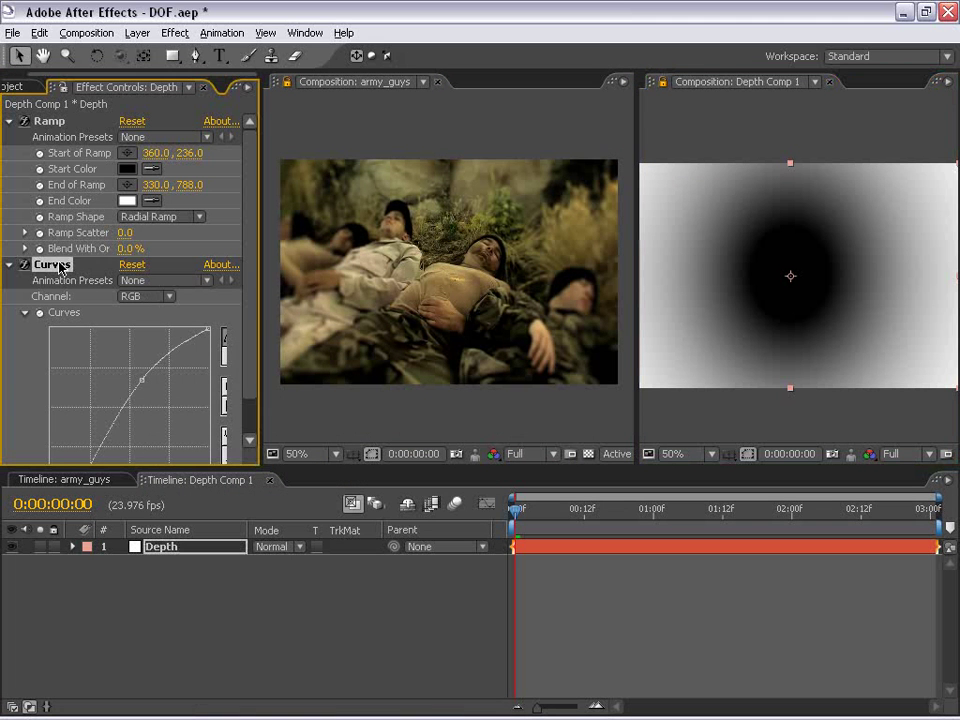
pyautogui.press('Delete')
# Step: Reset the Ramp to its default top-to-bottom gradient and close the Depth Comp 1 viewer
pyautogui.click(131, 121)
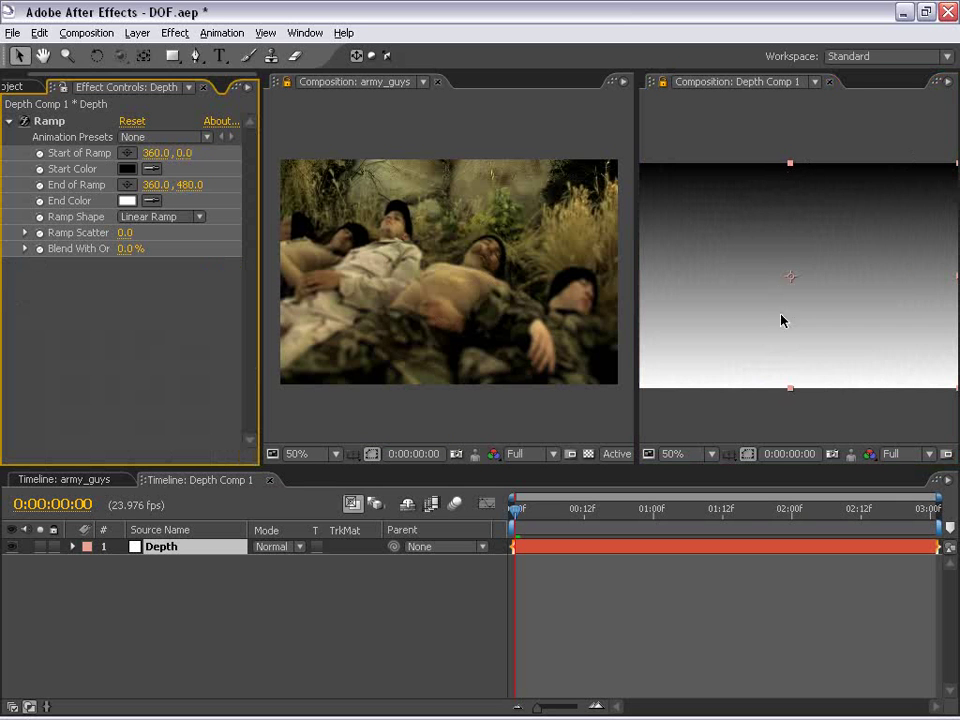
pyautogui.scroll(-2, 787, 176)
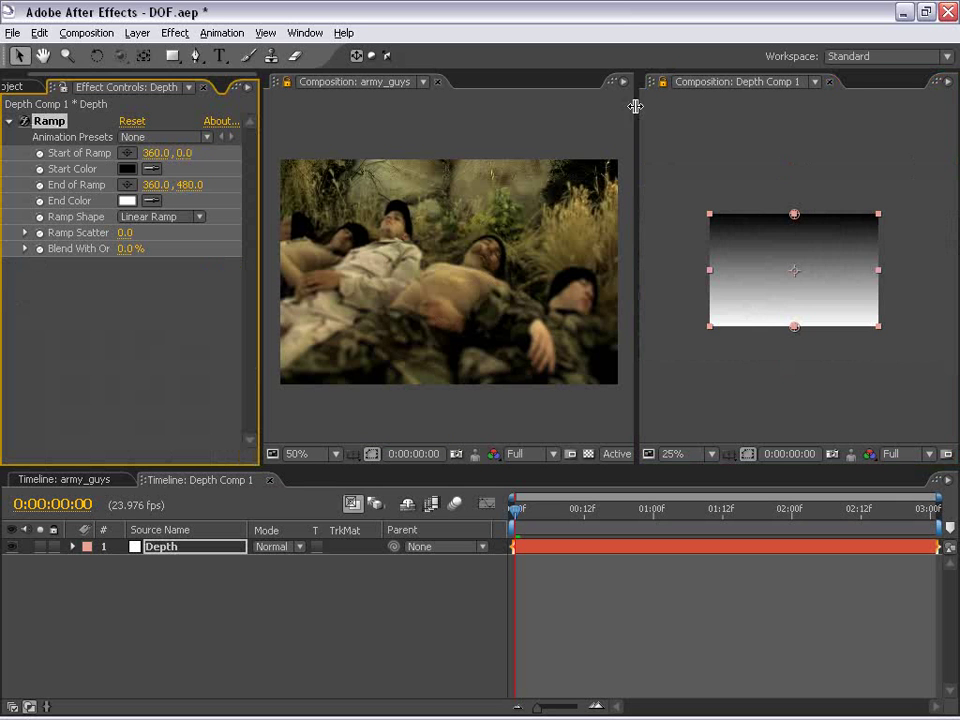
pyautogui.click(830, 82)
pyautogui.click(371, 90)
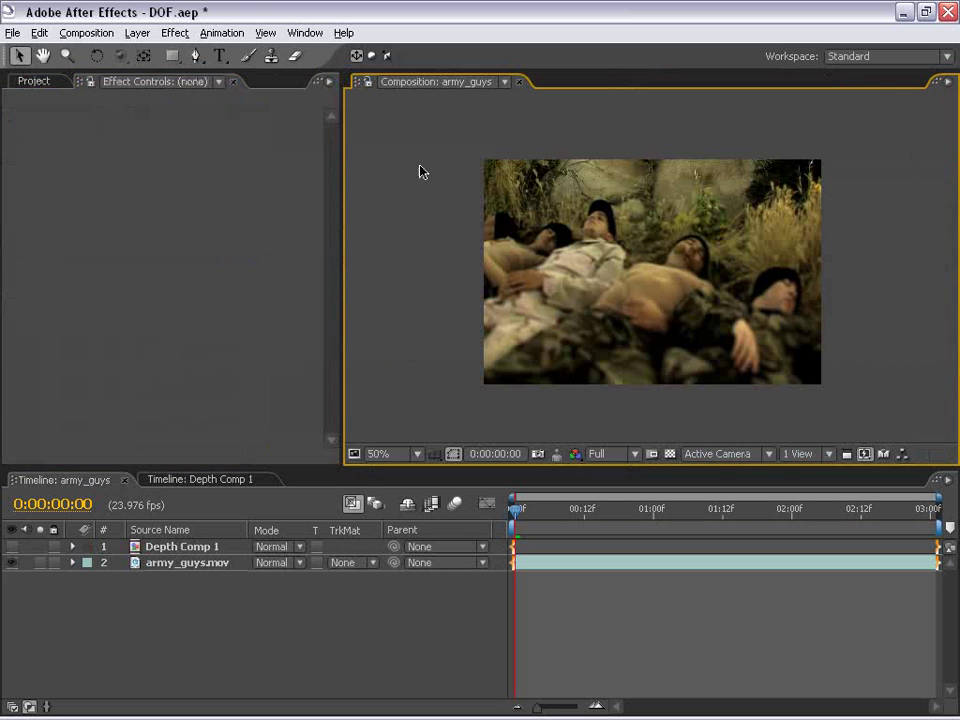
# Step: Select army_guys.mov's Lens Blur effect and widen the panels to show full property names
pyautogui.moveTo(646, 265); pyautogui.dragTo(598, 251)
pyautogui.moveTo(346, 198); pyautogui.dragTo(273, 198)
pyautogui.click(229, 619)
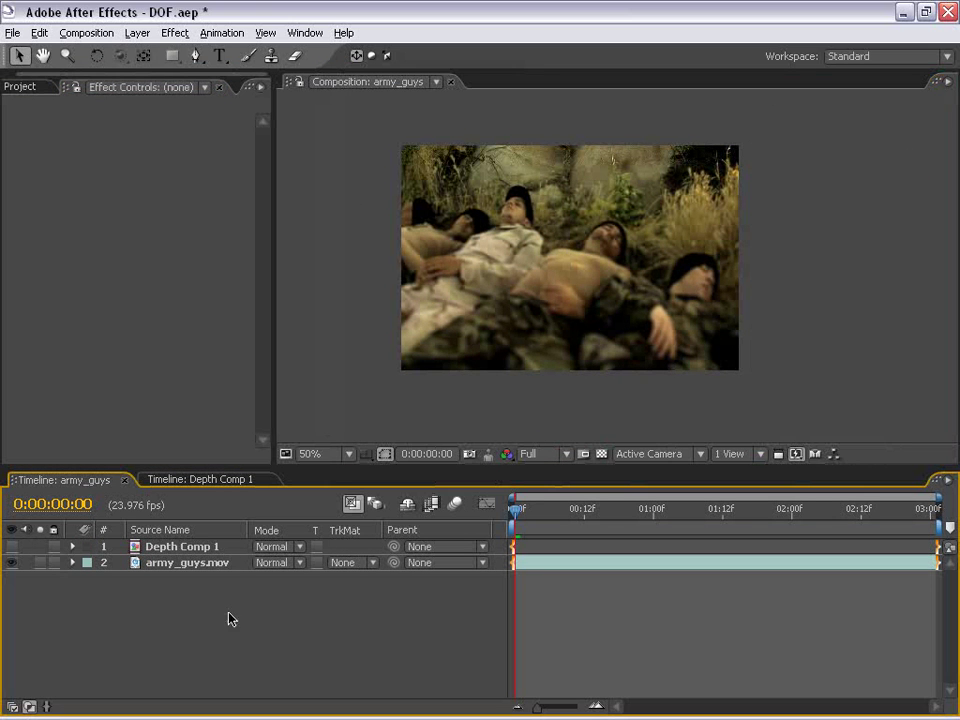
pyautogui.click(530, 566)
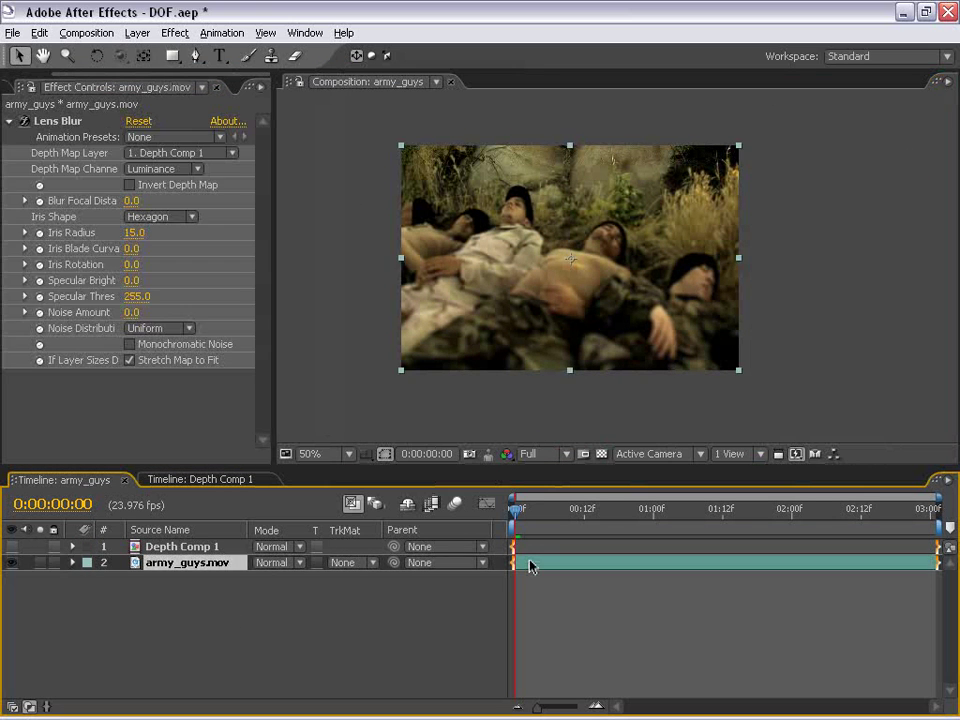
pyautogui.click(70, 123)
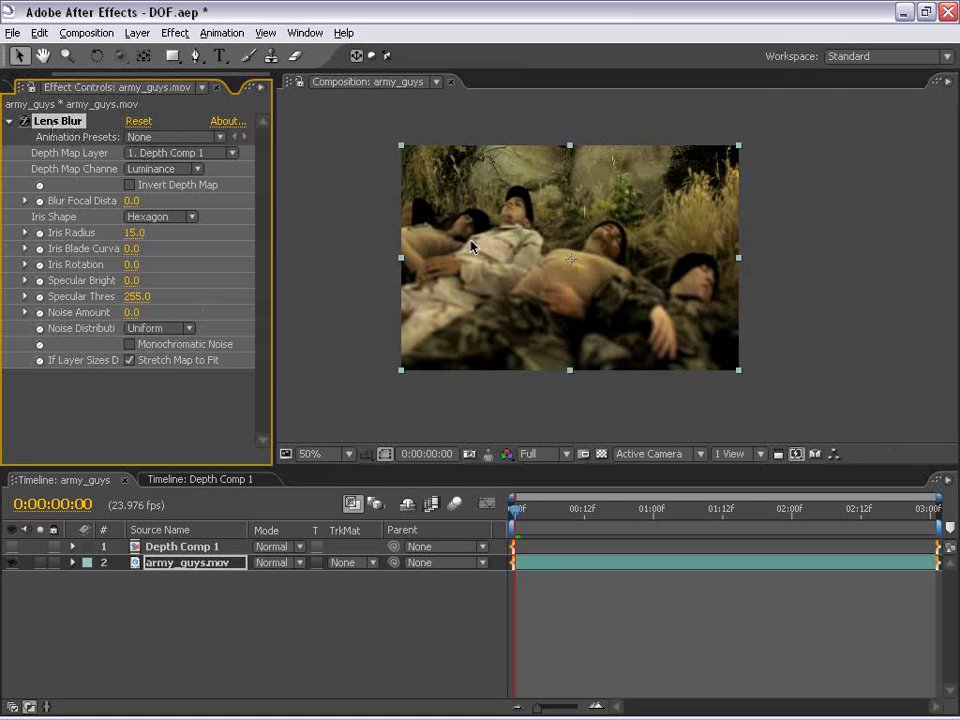
pyautogui.scroll(2, 472, 247)
pyautogui.moveTo(572, 253); pyautogui.dragTo(314, 257)
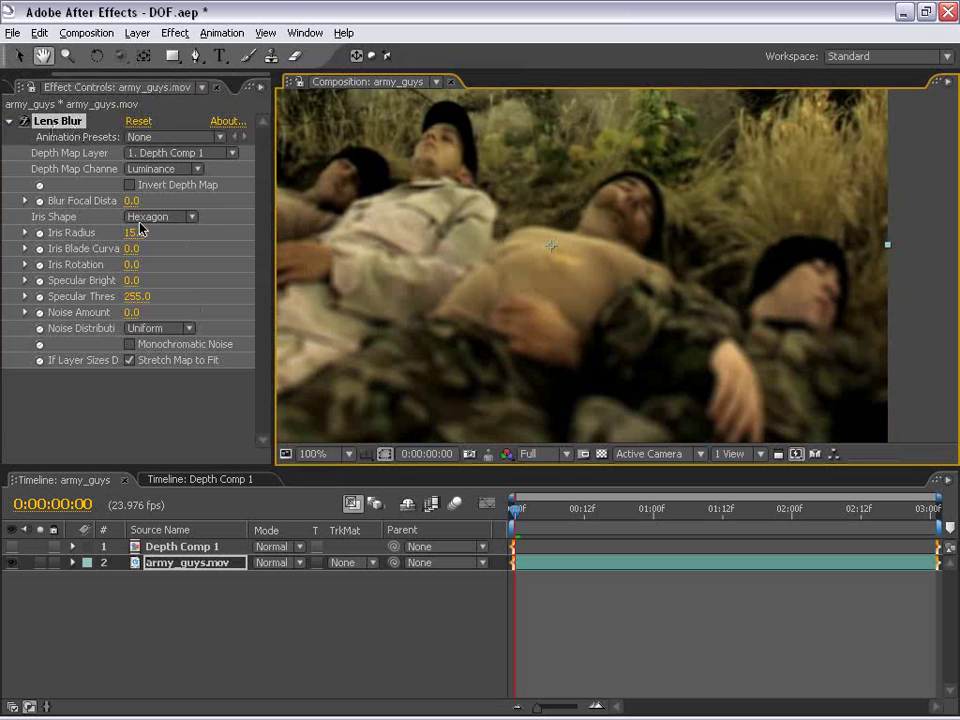
pyautogui.moveTo(276, 180); pyautogui.dragTo(343, 180)
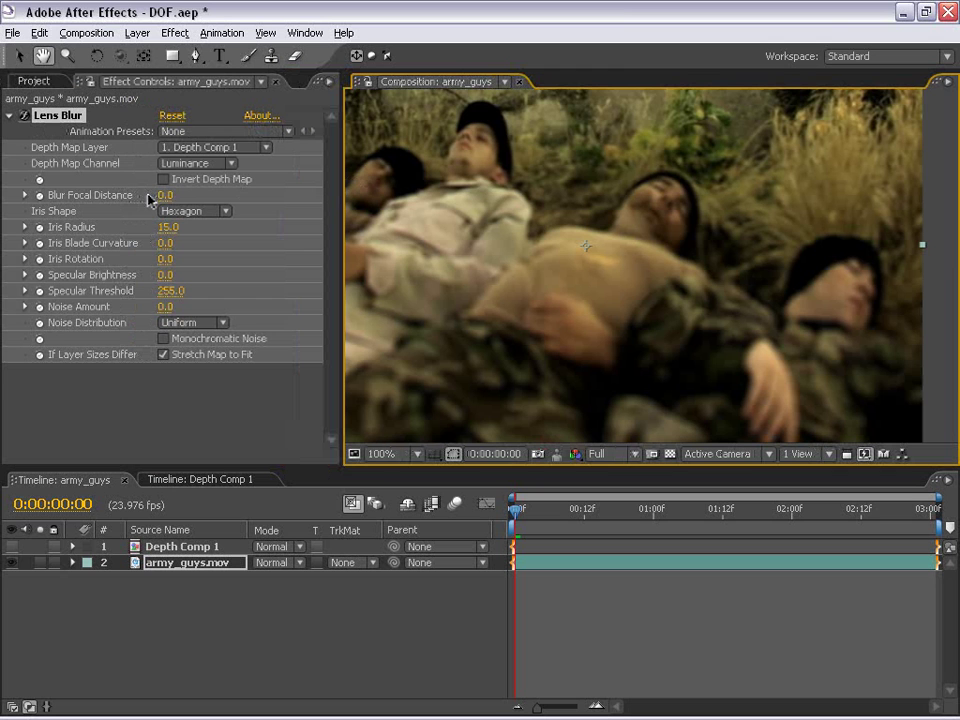
# Step: Scrub Lens Blur's Blur Focal Distance up and back down, checking focus in an enlarged viewer
pyautogui.moveTo(162, 203); pyautogui.dragTo(259, 197)
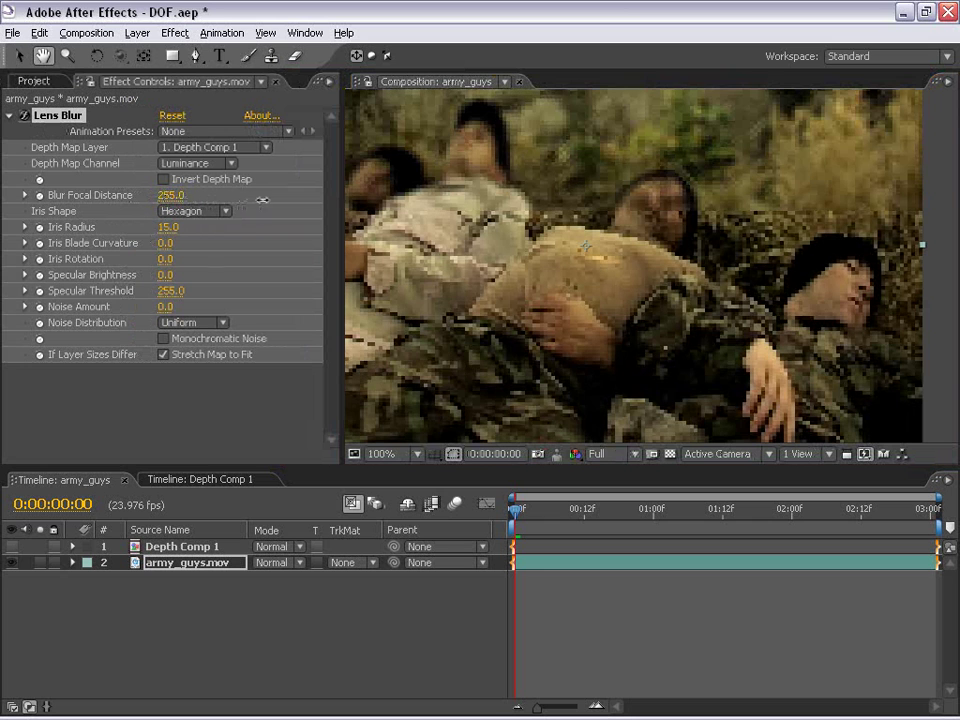
pyautogui.press('h')
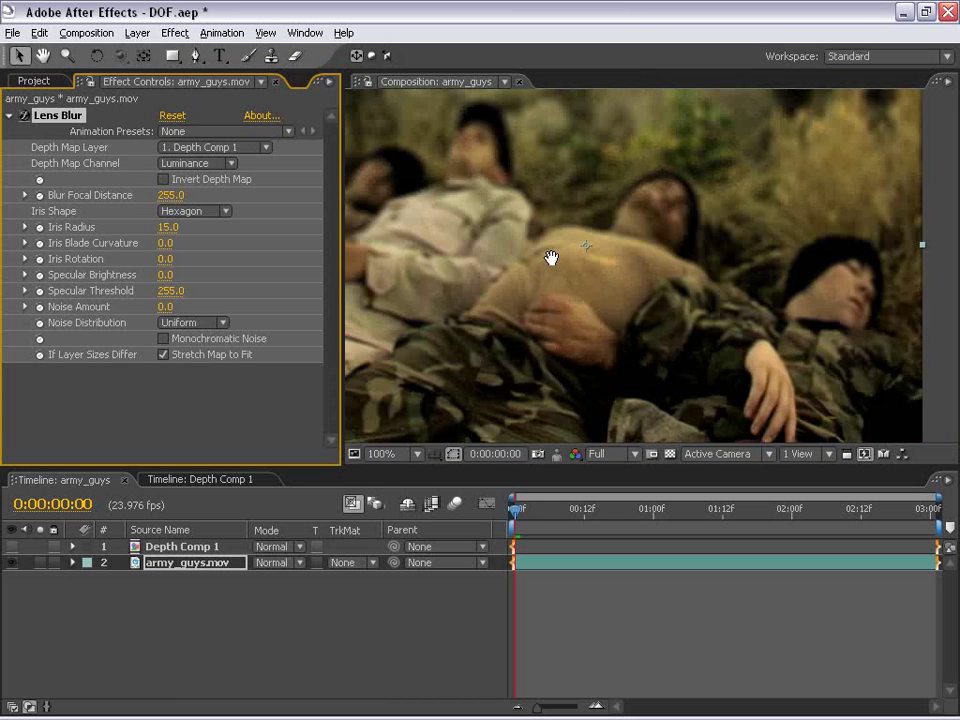
pyautogui.scroll(-2, 568, 261)
pyautogui.scroll(2, 595, 283)
pyautogui.moveTo(595, 283); pyautogui.dragTo(639, 345)
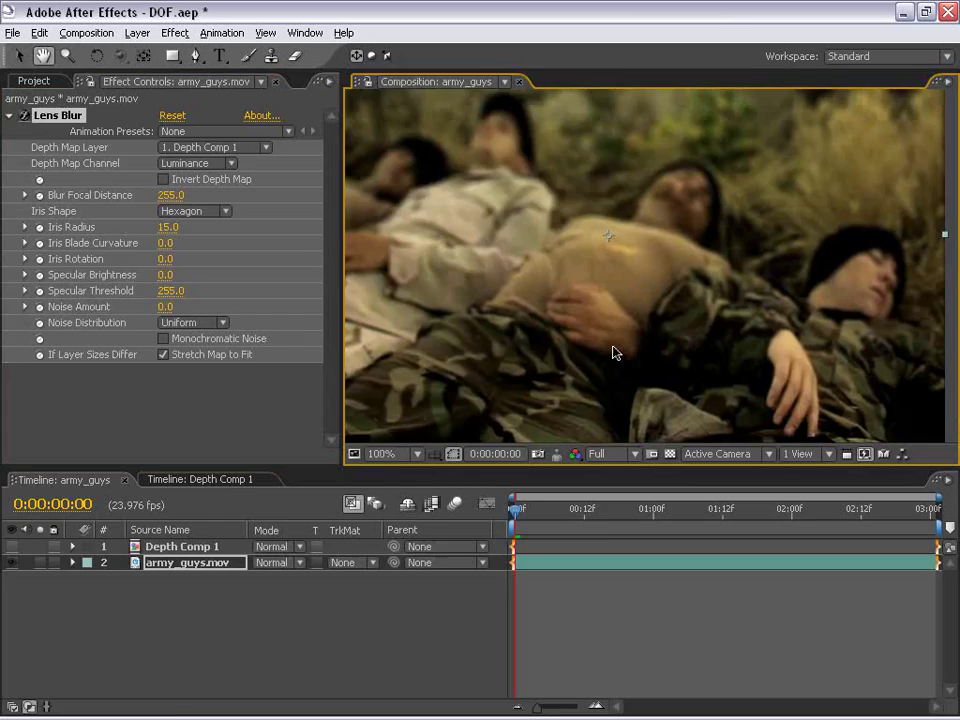
pyautogui.press('`')
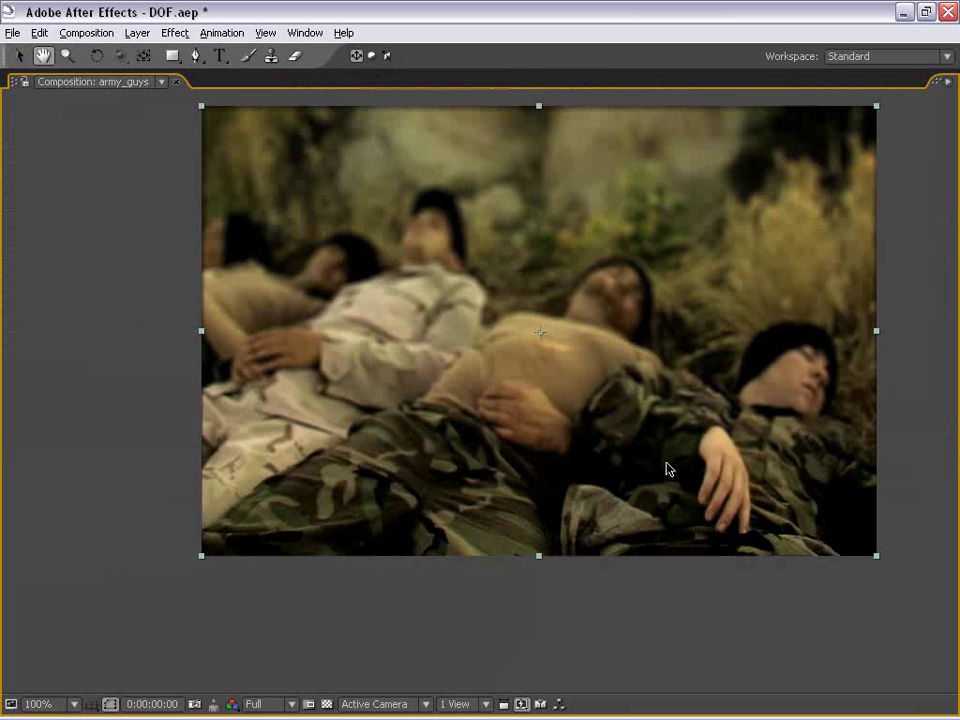
pyautogui.press('`')
pyautogui.scroll(-2, 536, 242)
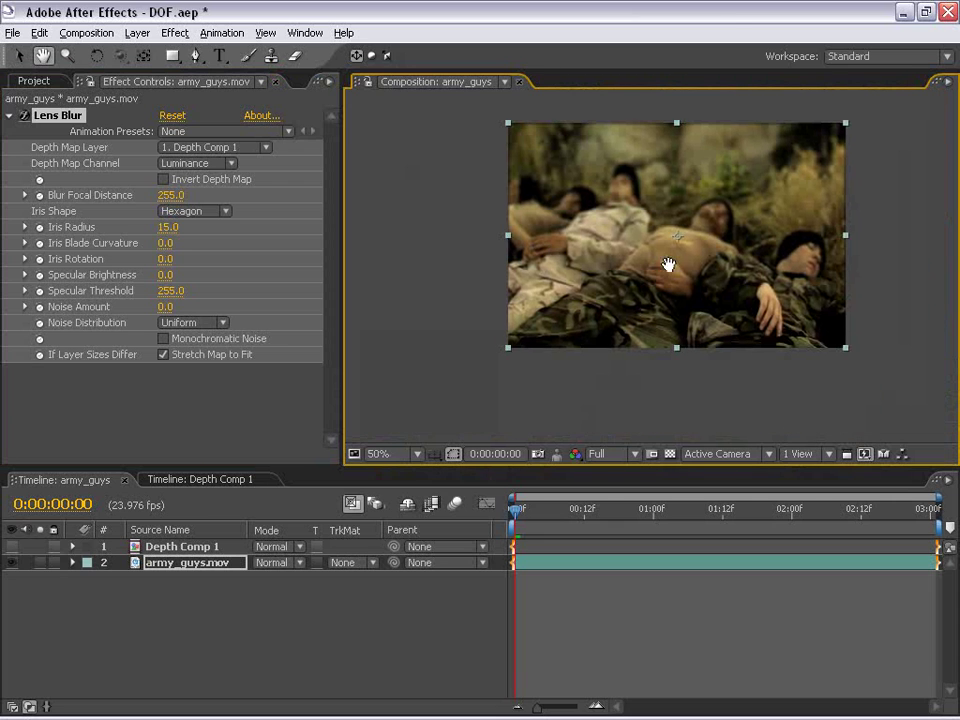
pyautogui.moveTo(668, 266); pyautogui.dragTo(623, 266)
pyautogui.moveTo(172, 202); pyautogui.dragTo(128, 199)
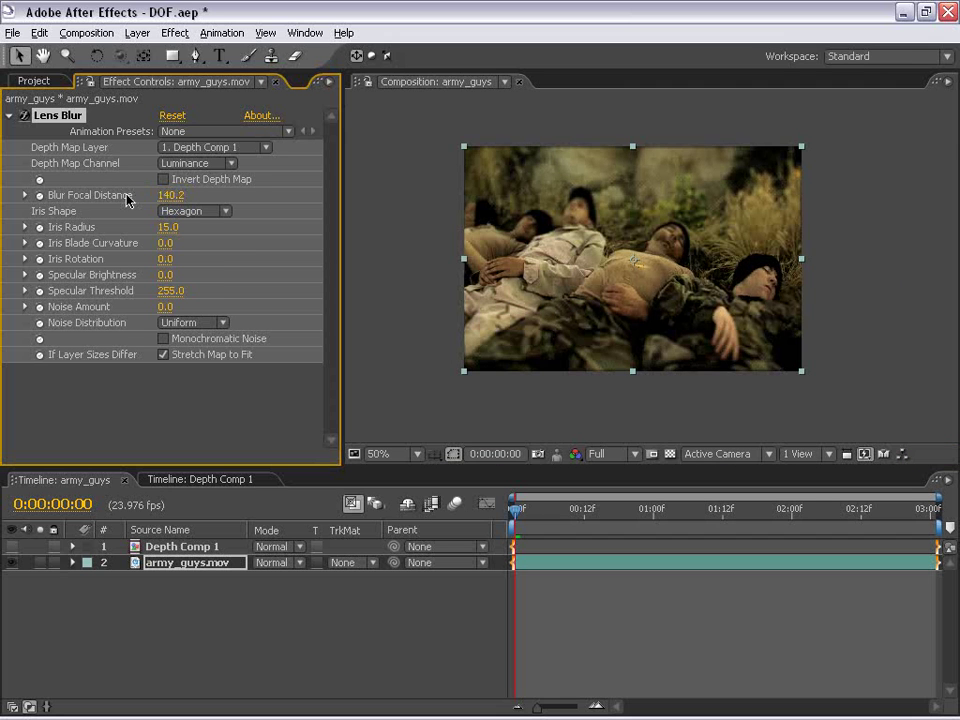
# Step: Set the Lens Blur Iris Radius to 20
pyautogui.scroll(1, 621, 274)
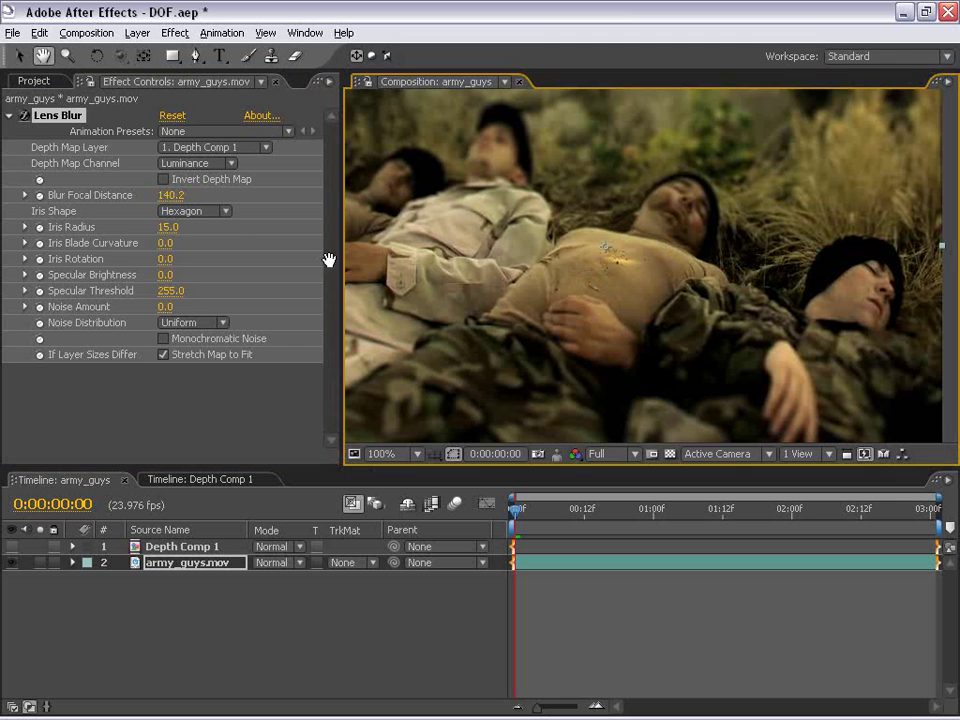
pyautogui.click(168, 227)
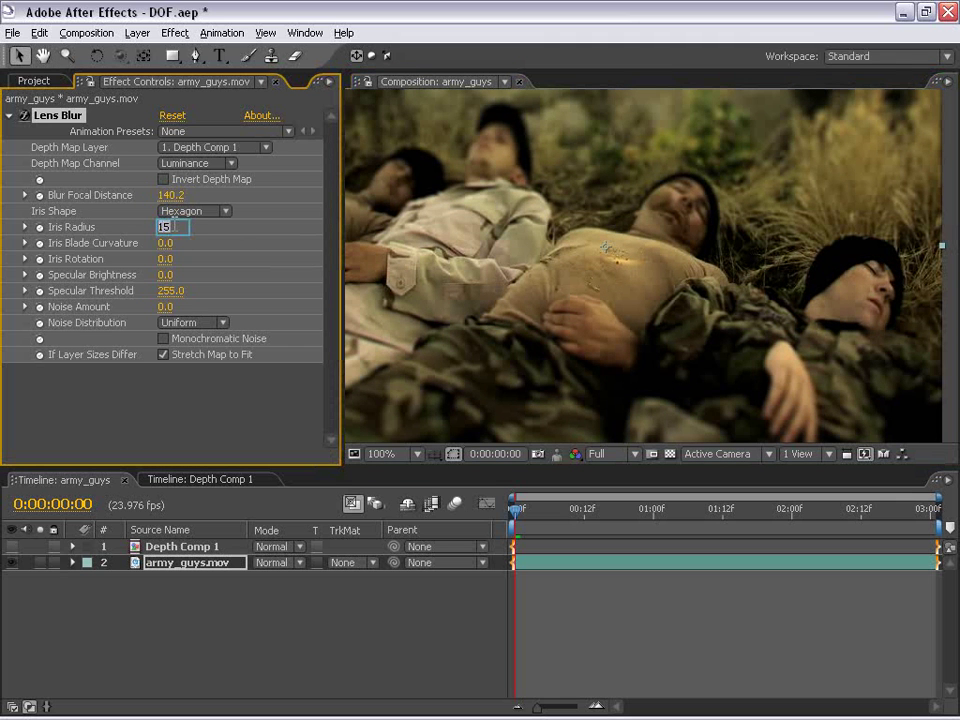
pyautogui.write('20')
pyautogui.press('Return')
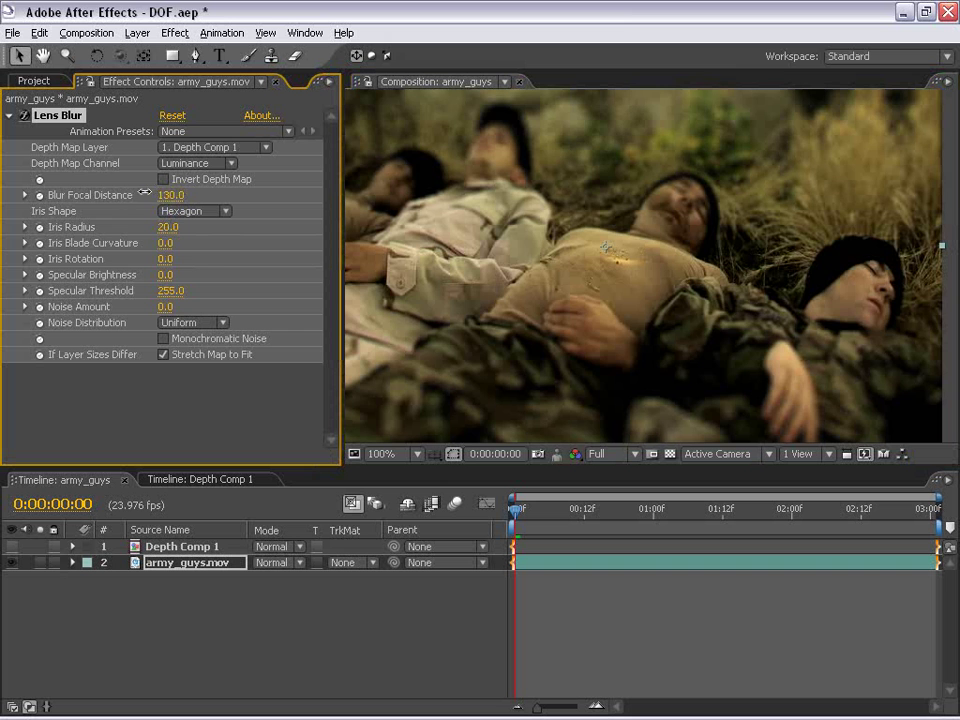
# Step: Settle Blur Focal Distance at 76.5 after trying 56.1, checking the result full-screen
pyautogui.moveTo(145, 192); pyautogui.dragTo(71, 192)
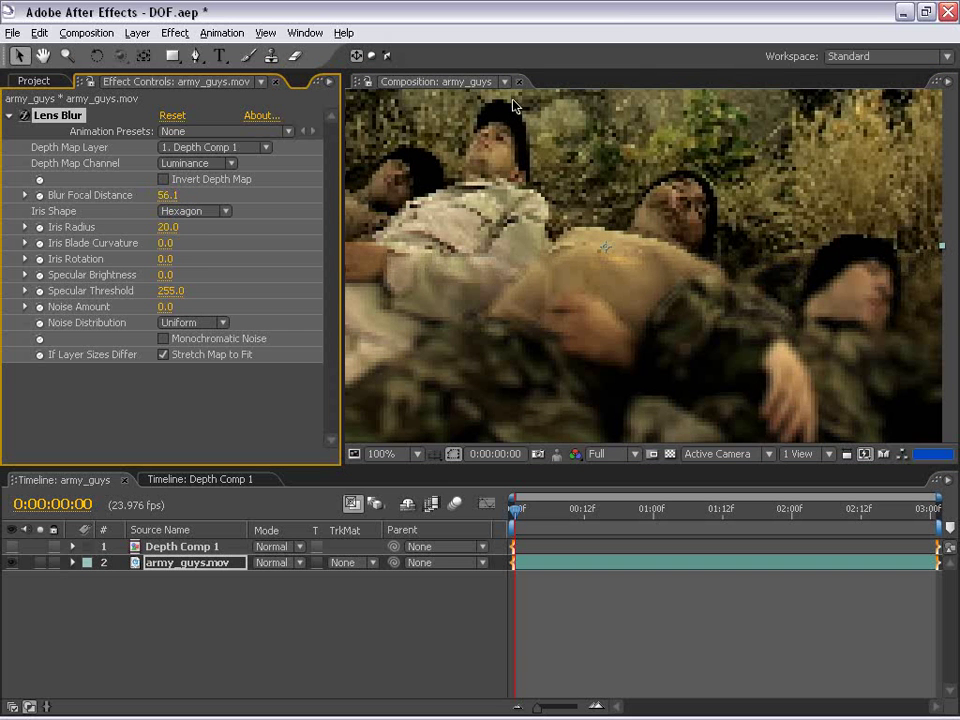
pyautogui.moveTo(489, 154); pyautogui.dragTo(619, 257)
pyautogui.moveTo(165, 194); pyautogui.dragTo(175, 200)
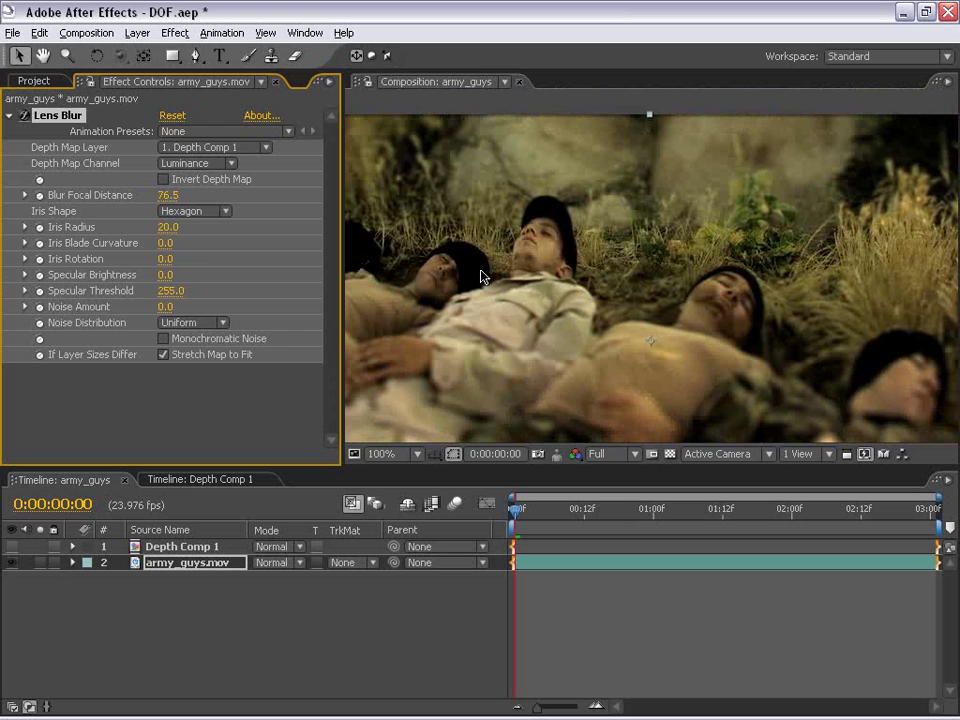
pyautogui.scroll(-2, 693, 389)
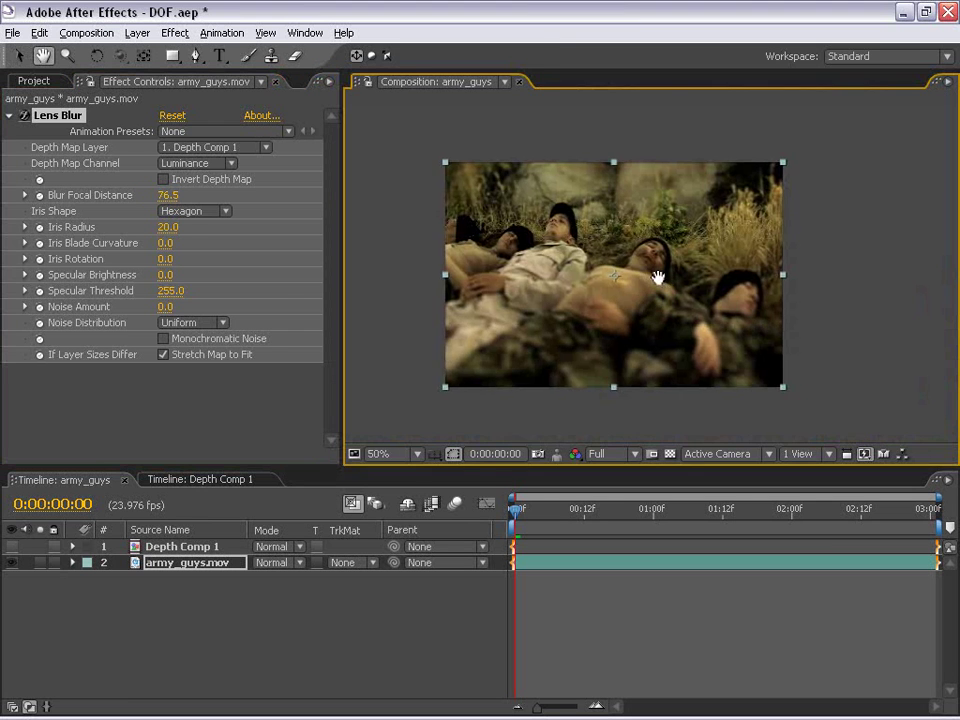
pyautogui.scroll(2, 630, 360)
pyautogui.press('`')
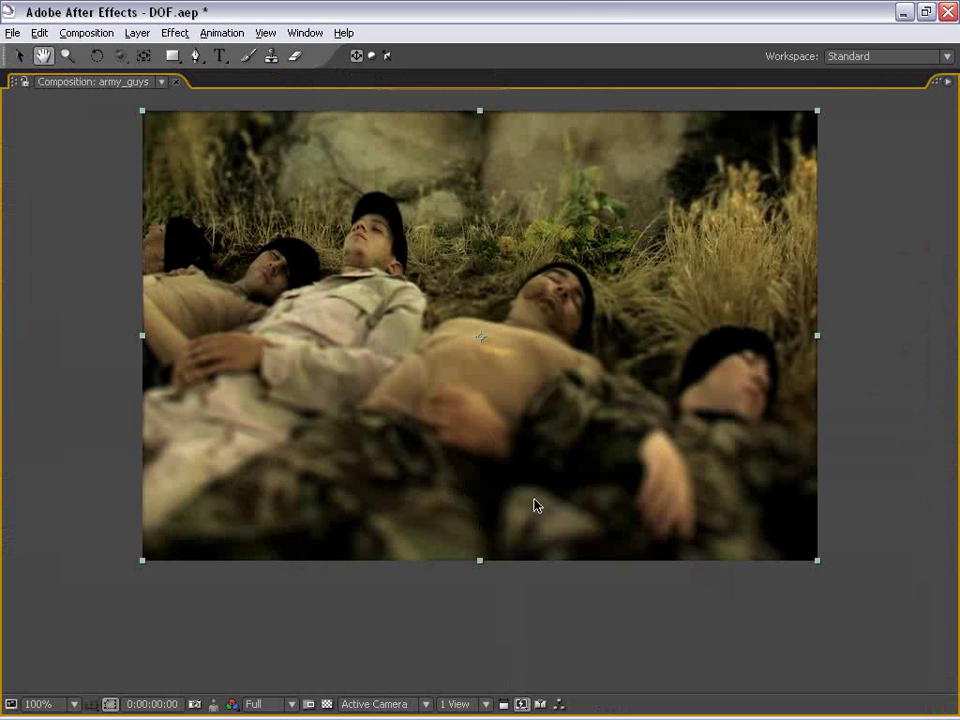
pyautogui.press('`')
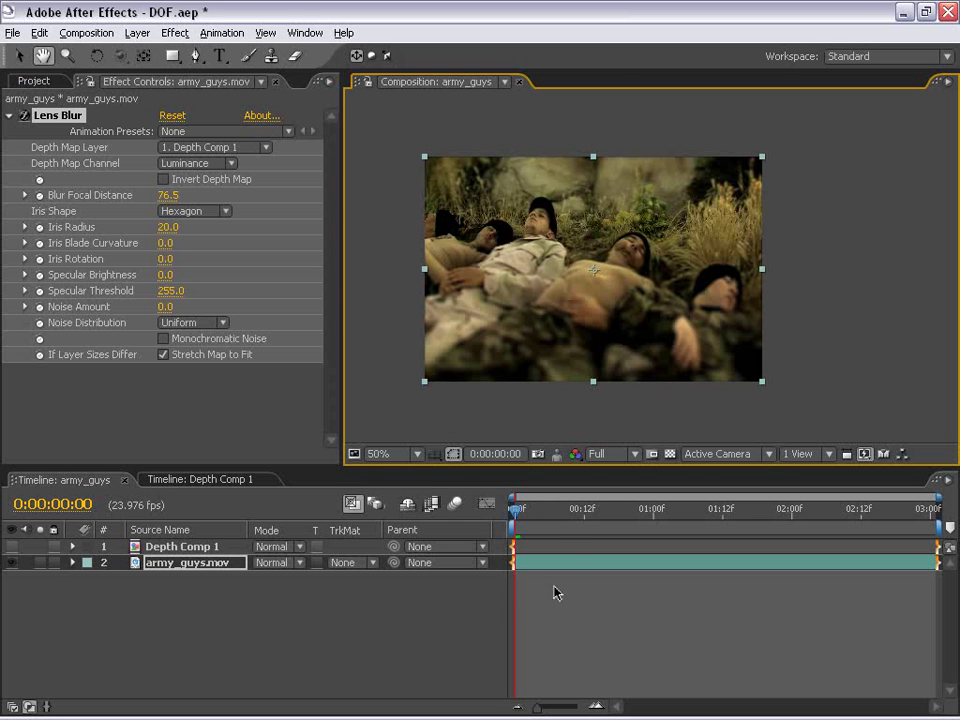
# Step: Add a Blur Focal Distance keyframe of 76.5 at 0:00:02:05
pyautogui.moveTo(538, 510); pyautogui.dragTo(821, 512)
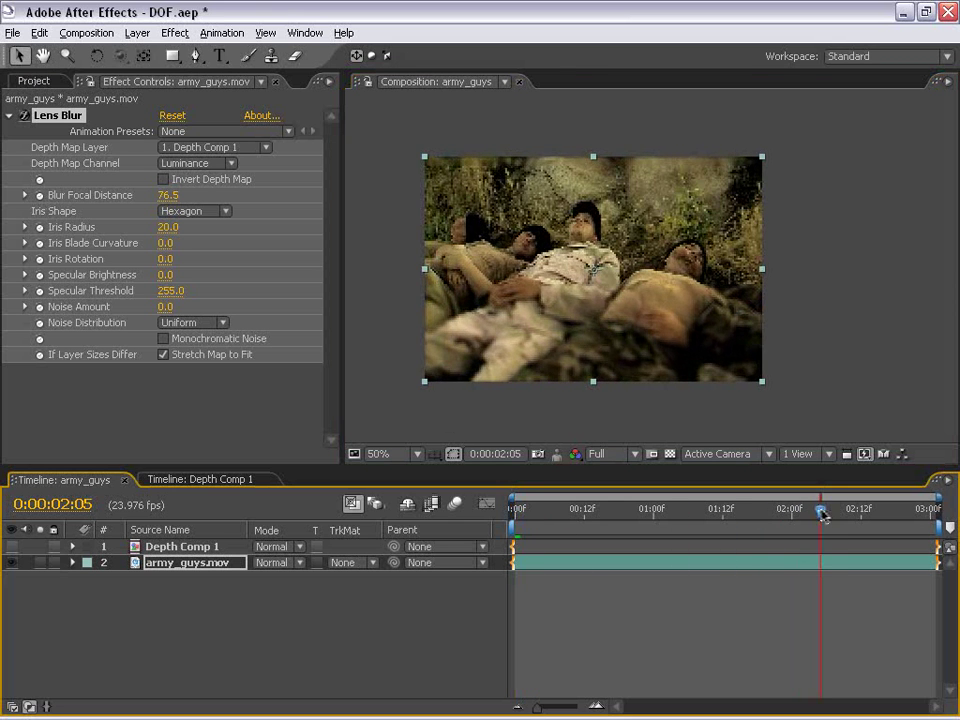
pyautogui.click(40, 197)
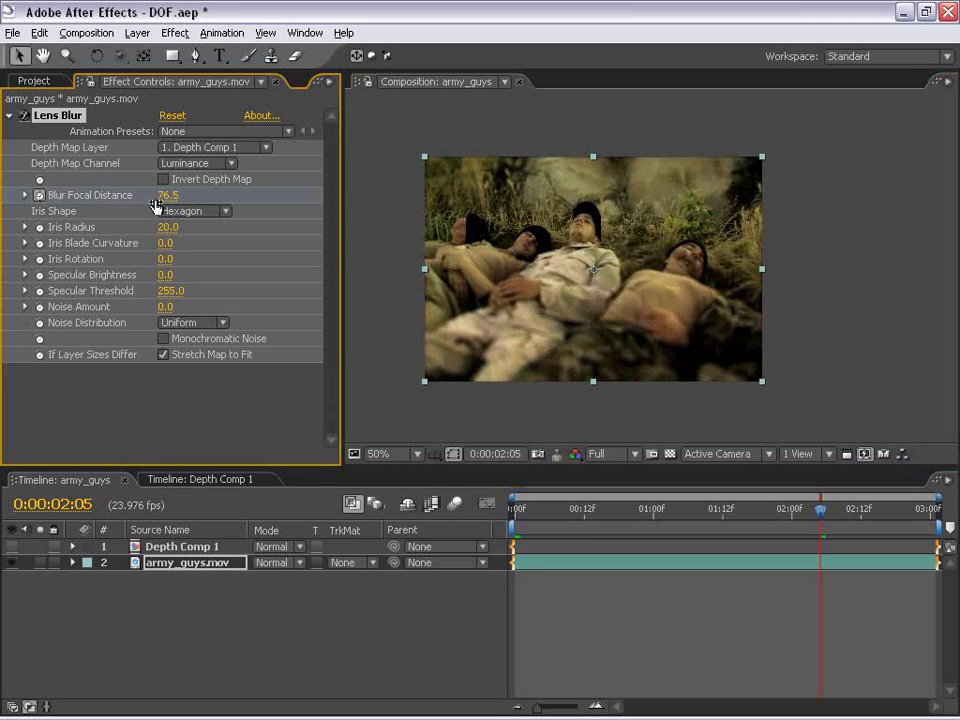
pyautogui.scroll(1, 531, 266)
pyautogui.press('h')
pyautogui.moveTo(534, 311); pyautogui.dragTo(596, 285)
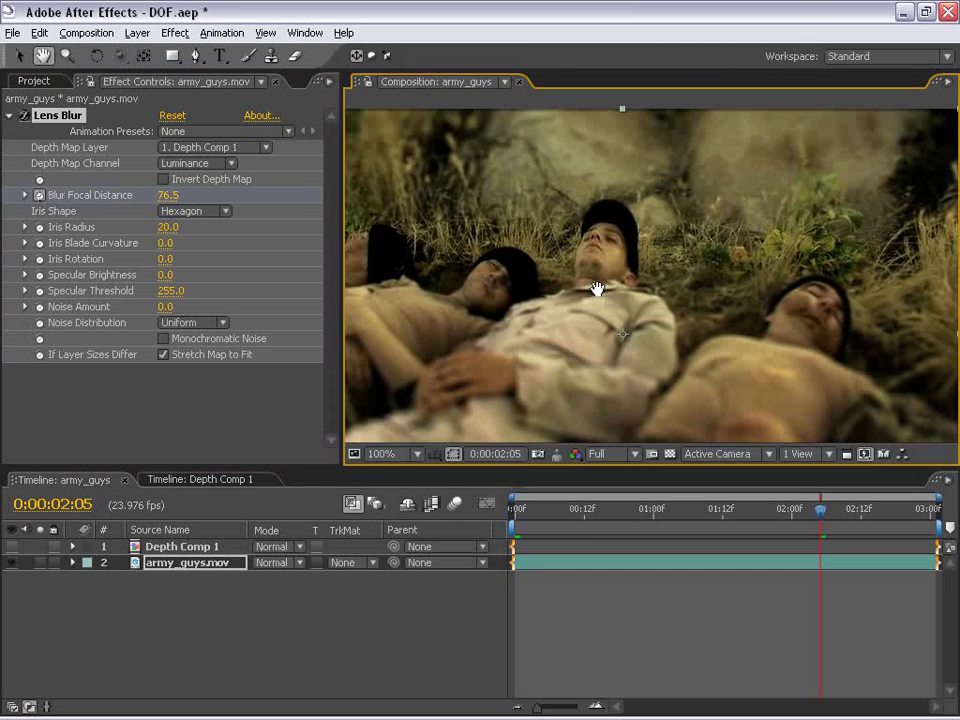
pyautogui.scroll(-1, 591, 285)
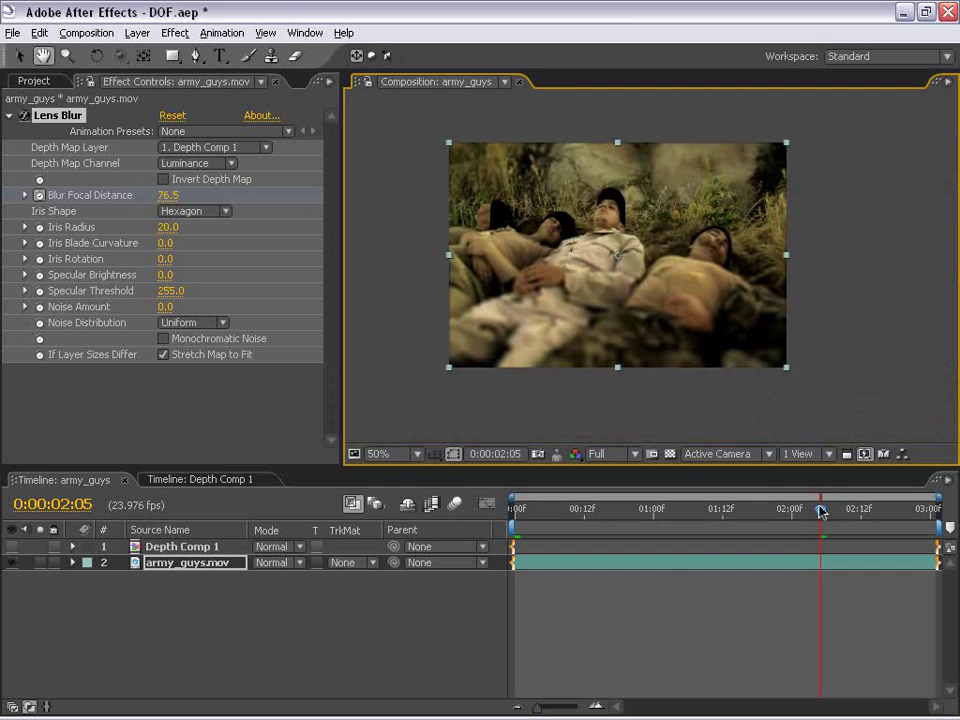
# Step: At frame 14, raise Blur Focal Distance to 211.6 and inspect the blur enlarged
pyautogui.moveTo(821, 510); pyautogui.dragTo(596, 528)
pyautogui.moveTo(178, 198); pyautogui.dragTo(214, 189)
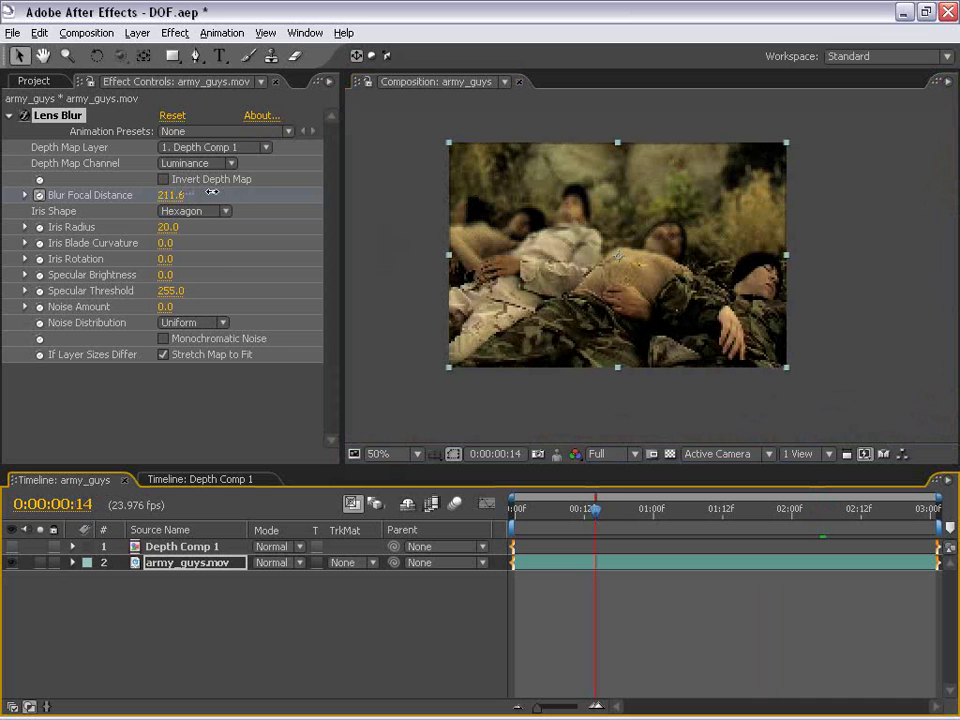
pyautogui.scroll(2, 653, 330)
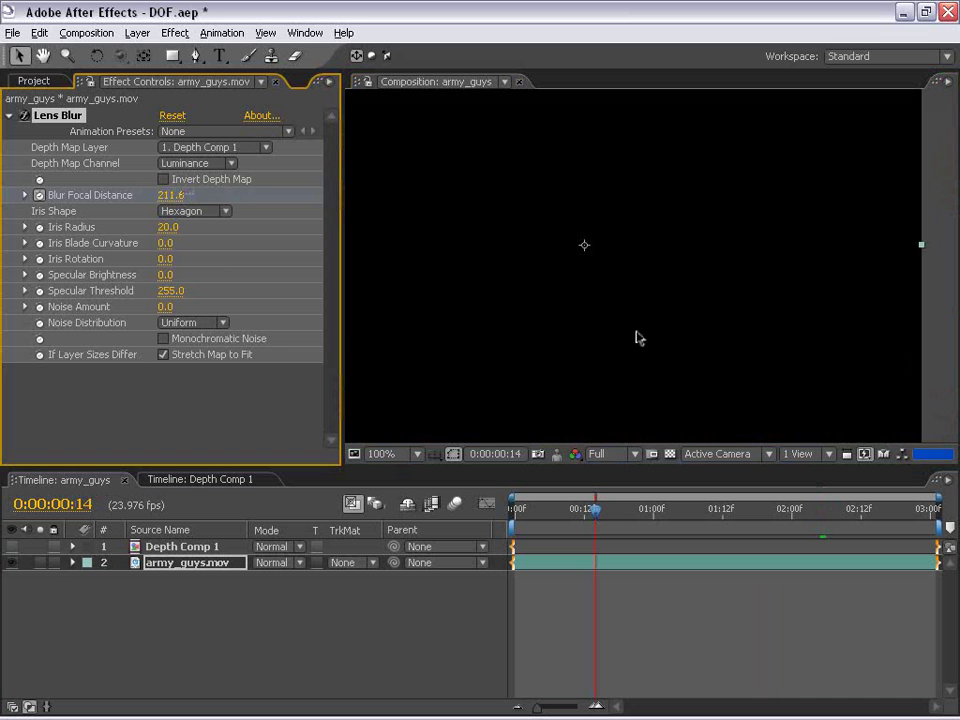
pyautogui.scroll(-2, 590, 333)
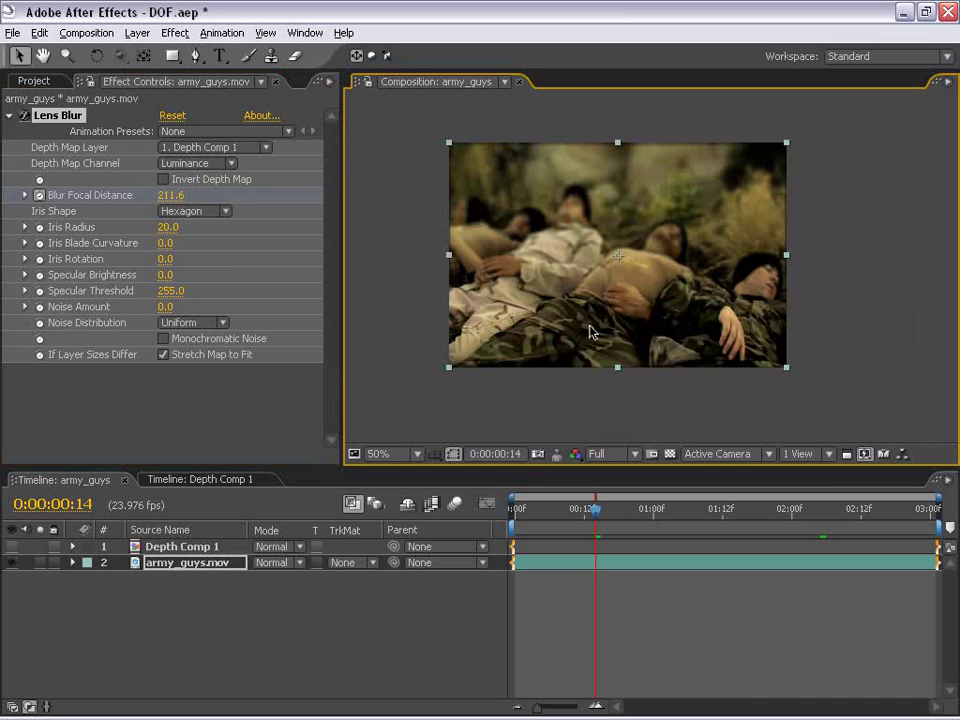
pyautogui.press('`')
pyautogui.scroll(1, 591, 332)
pyautogui.moveTo(591, 332); pyautogui.dragTo(660, 462)
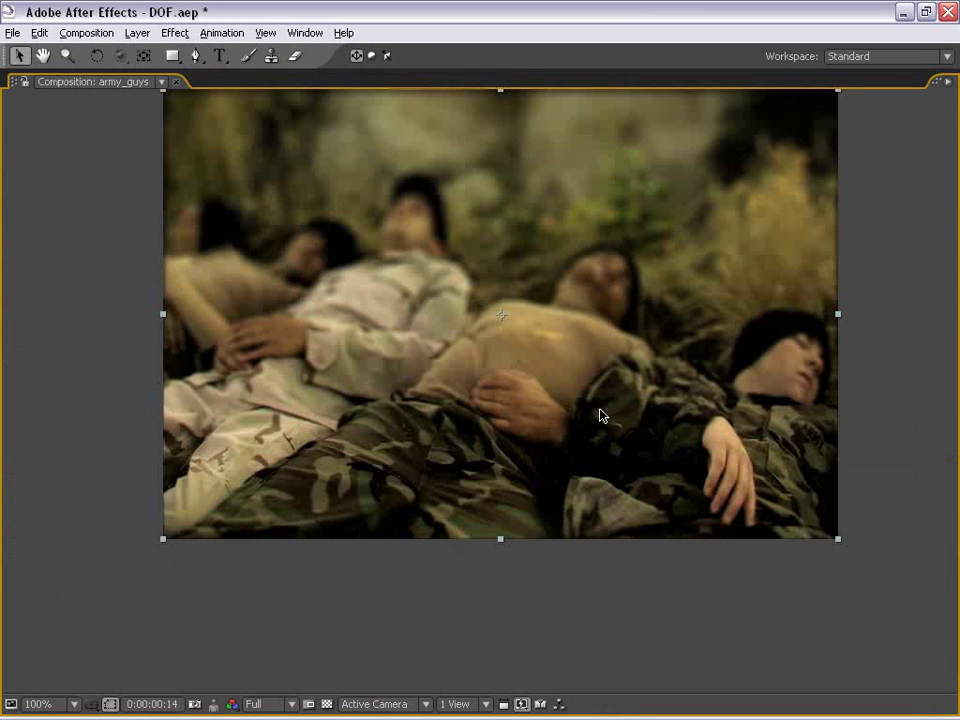
pyautogui.scroll(-1, 465, 237)
pyautogui.press('`')
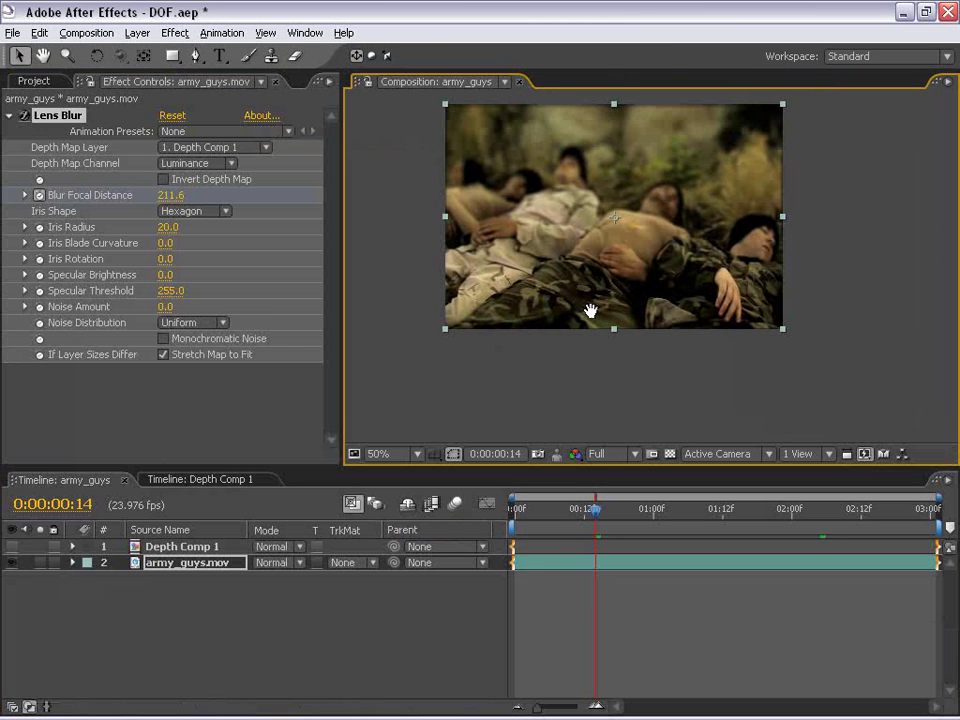
# Step: Reveal army_guys.mov's keyframes with U and marquee-select both Blur Focal Distance keyframes
pyautogui.click(556, 563)
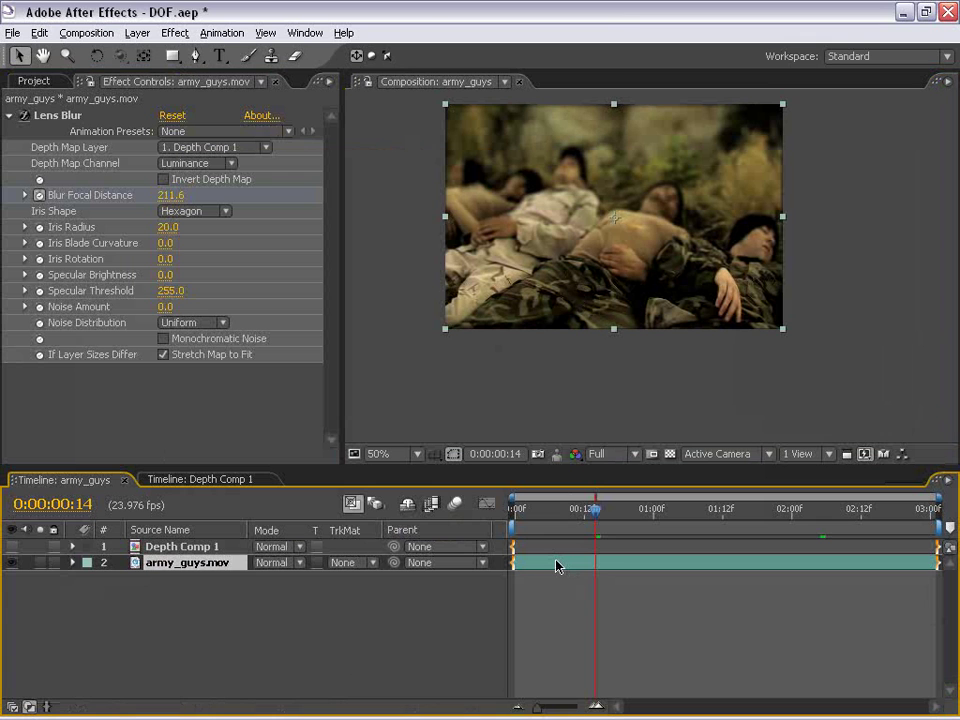
pyautogui.press('u')
pyautogui.click(577, 594)
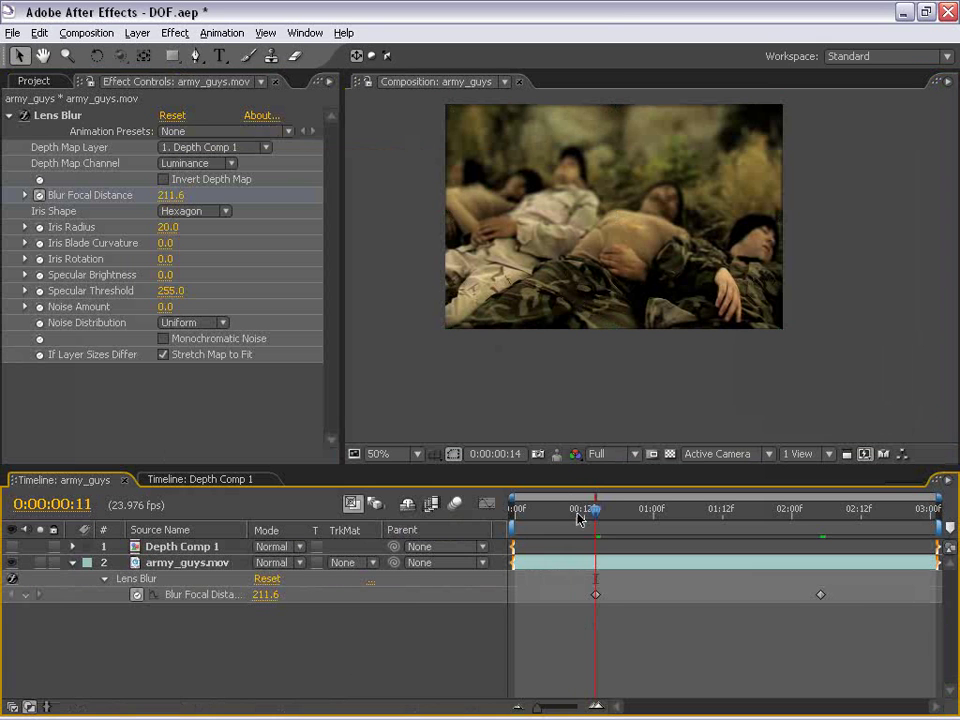
pyautogui.click(578, 514)
pyautogui.moveTo(855, 614); pyautogui.dragTo(563, 628)
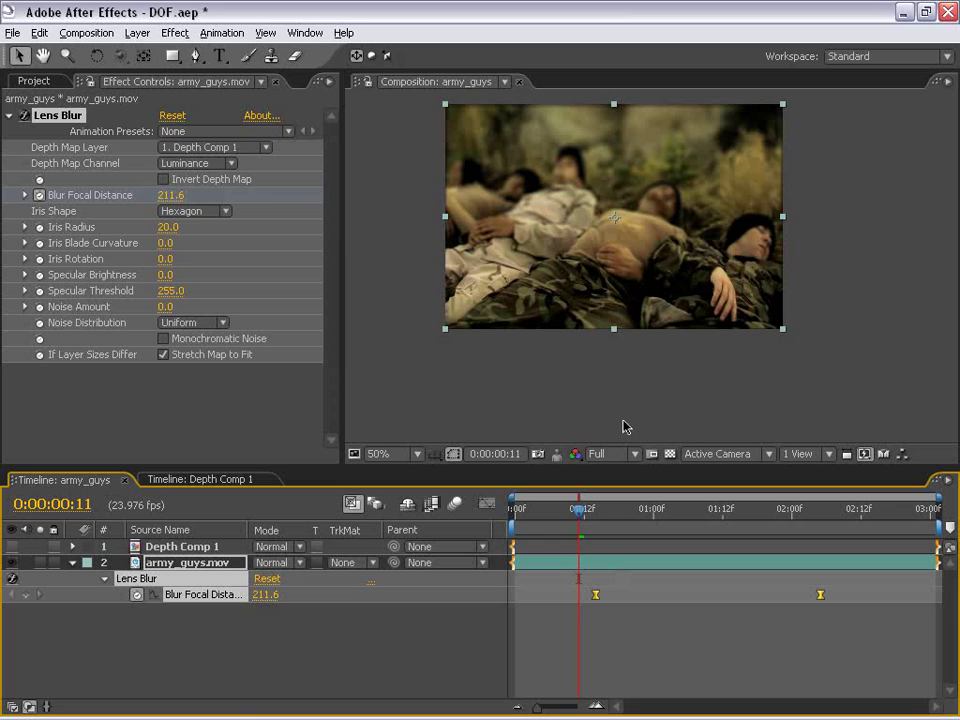
pyautogui.press('Home')
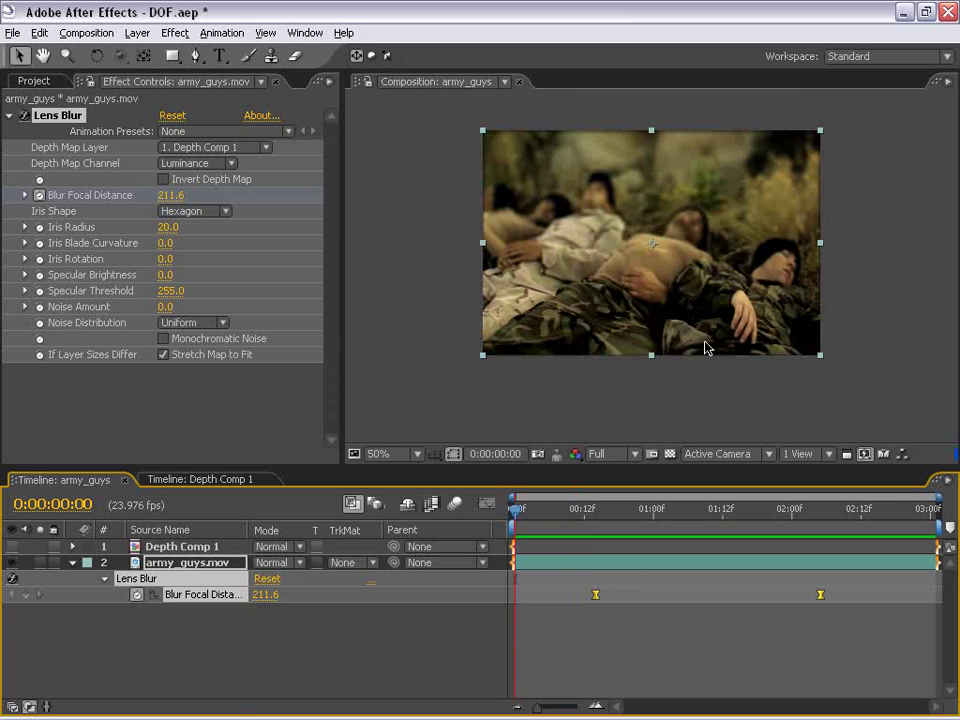
pyautogui.press('`')
pyautogui.press('.')
pyautogui.press('space')
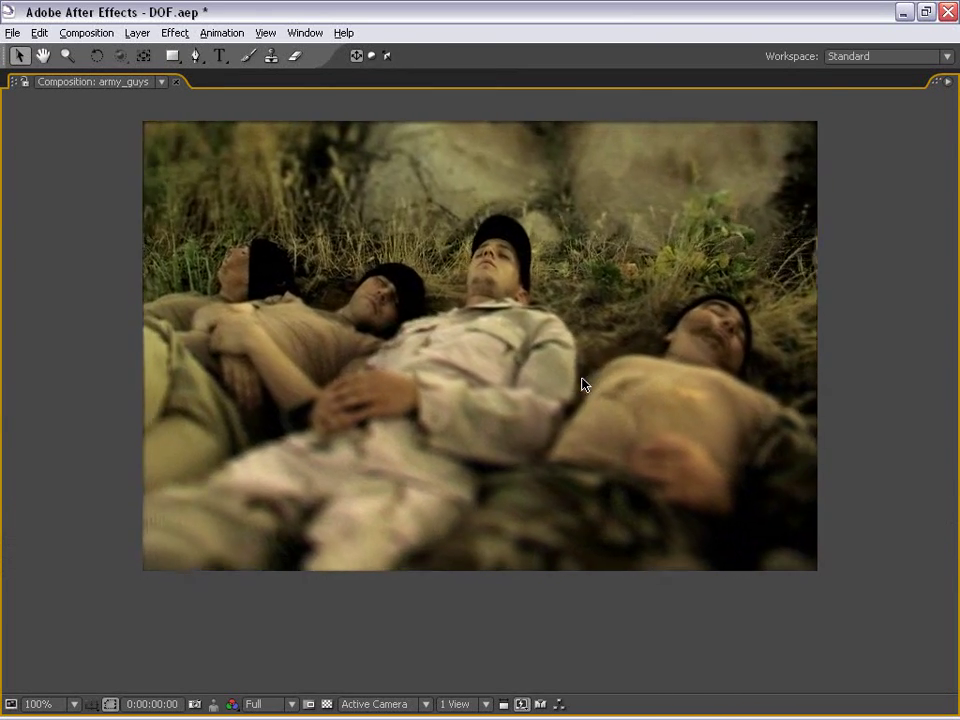
pyautogui.press('`')
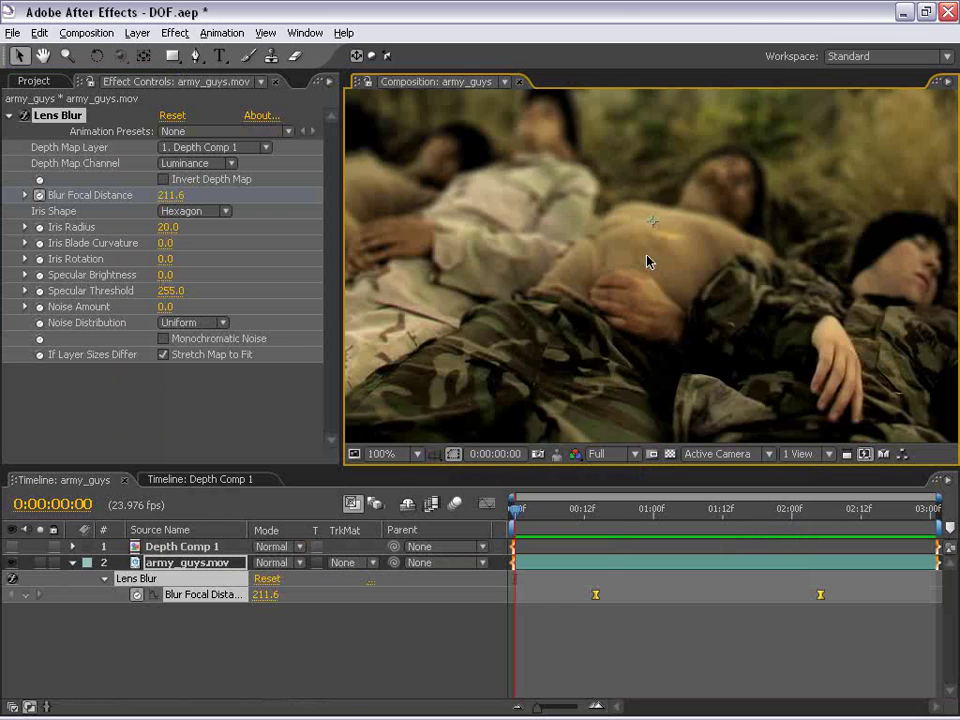
pyautogui.press('space')
pyautogui.moveTo(677, 251); pyautogui.dragTo(634, 283)
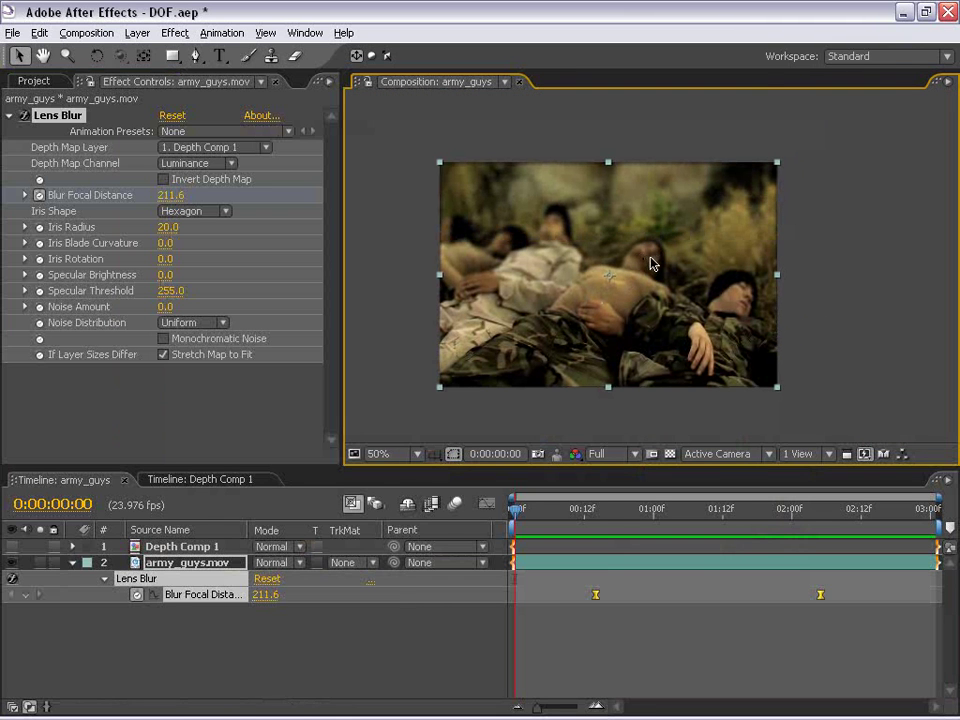